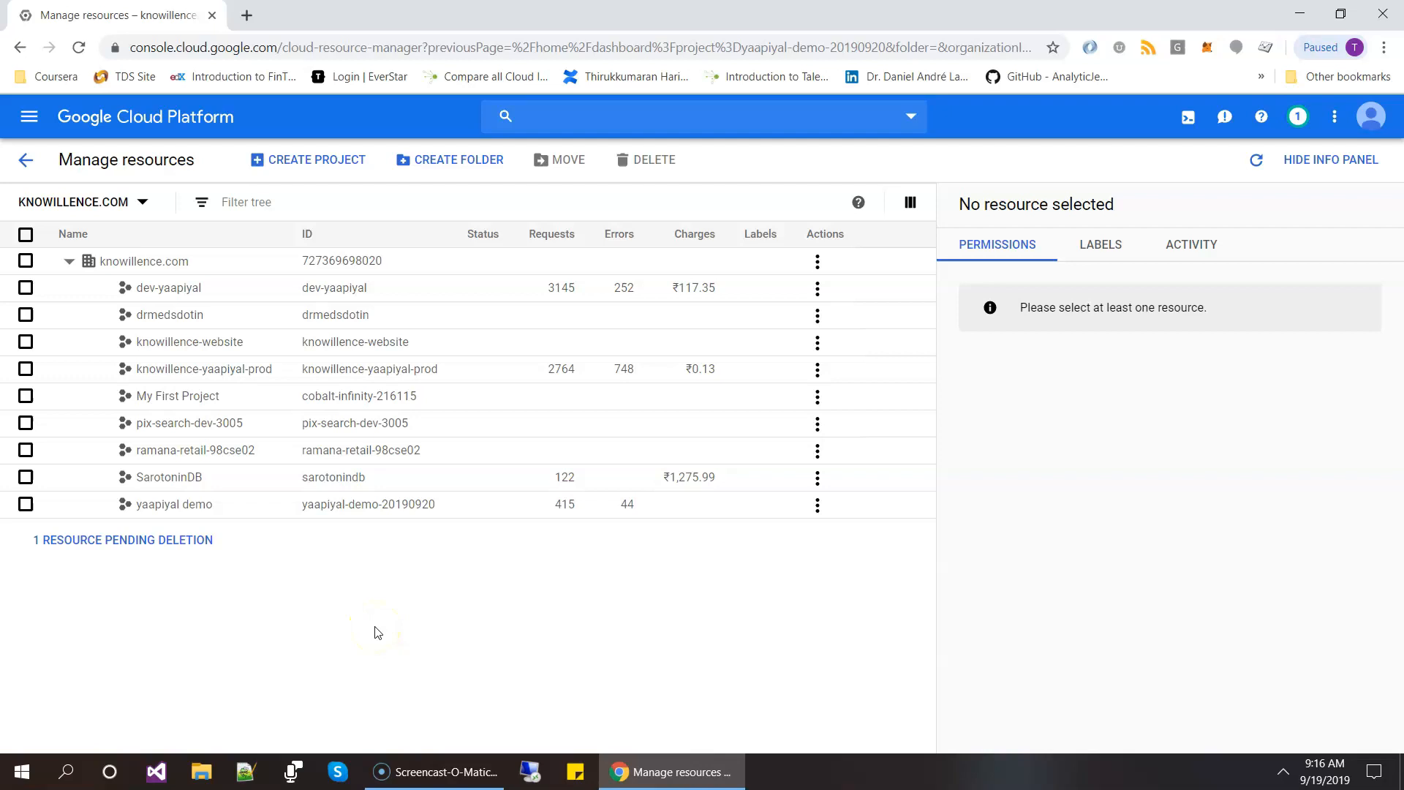
Step: Start a new project under the knowillence.com organization and make its project ID editable
click(295, 163)
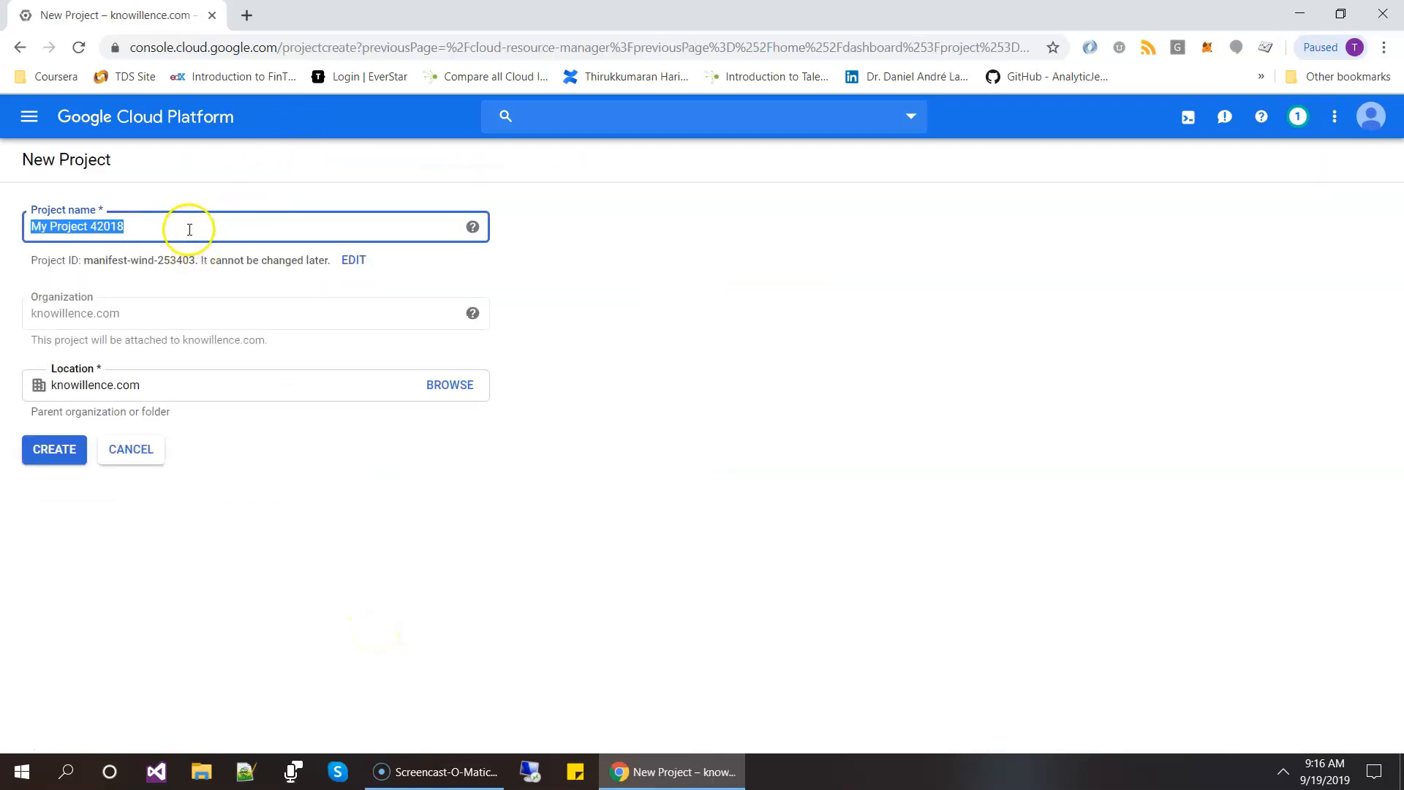
click(189, 228)
drag(189, 229, 5, 229)
click(353, 261)
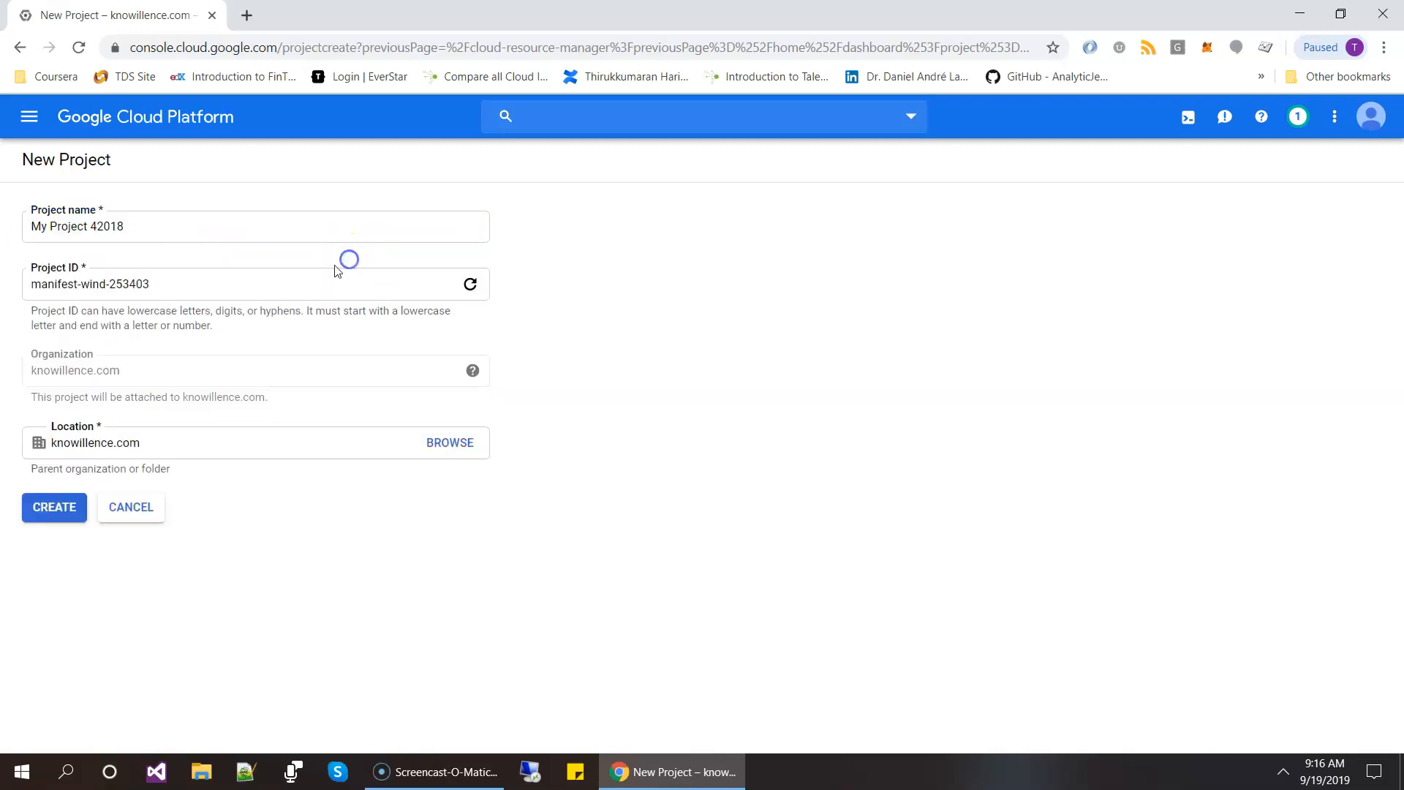
drag(146, 290, 24, 285)
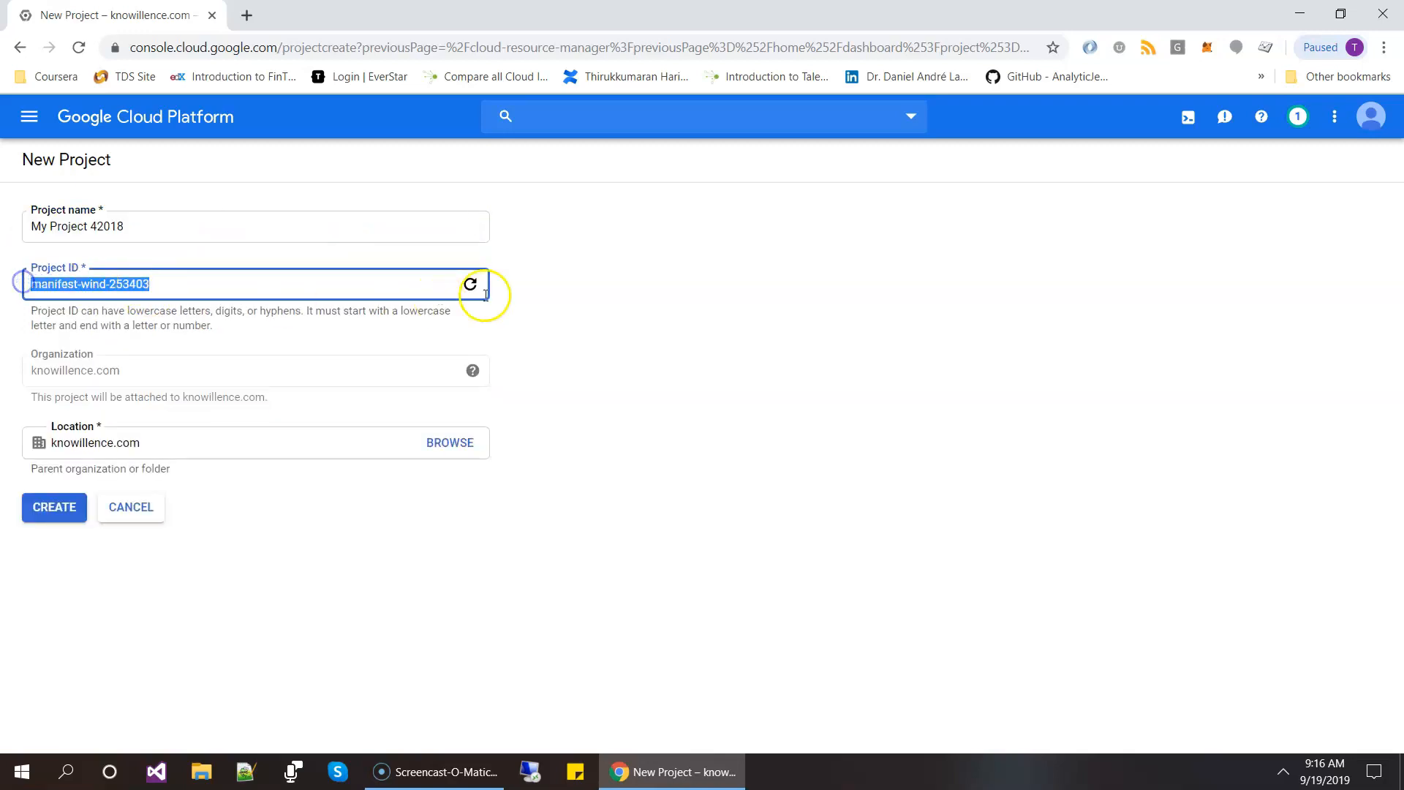
click(528, 297)
Step: Name the project "Test Yaapiyal Demo", keep the suggested project ID, and create it
triple_click(138, 226)
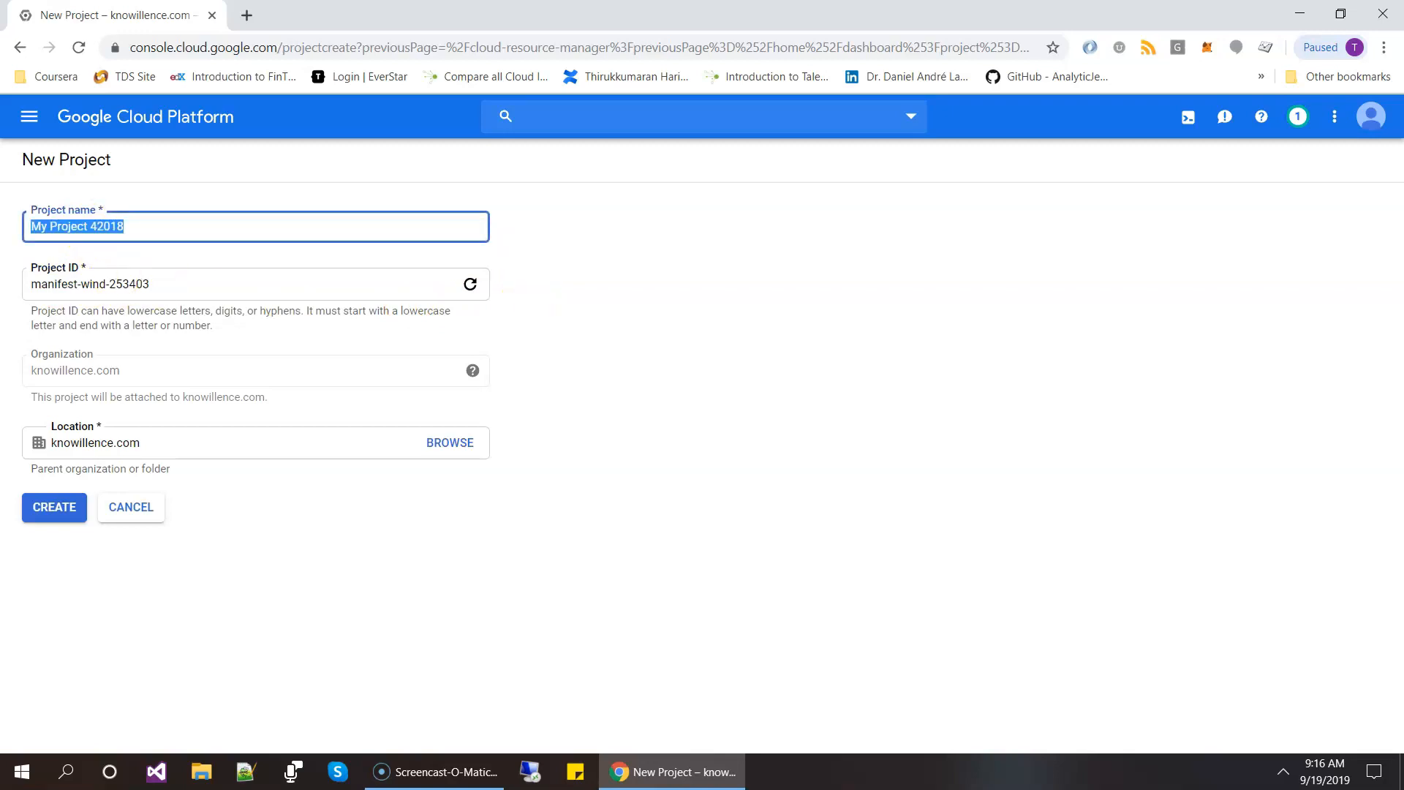
key(BackSpace)
text(Test Yaap)
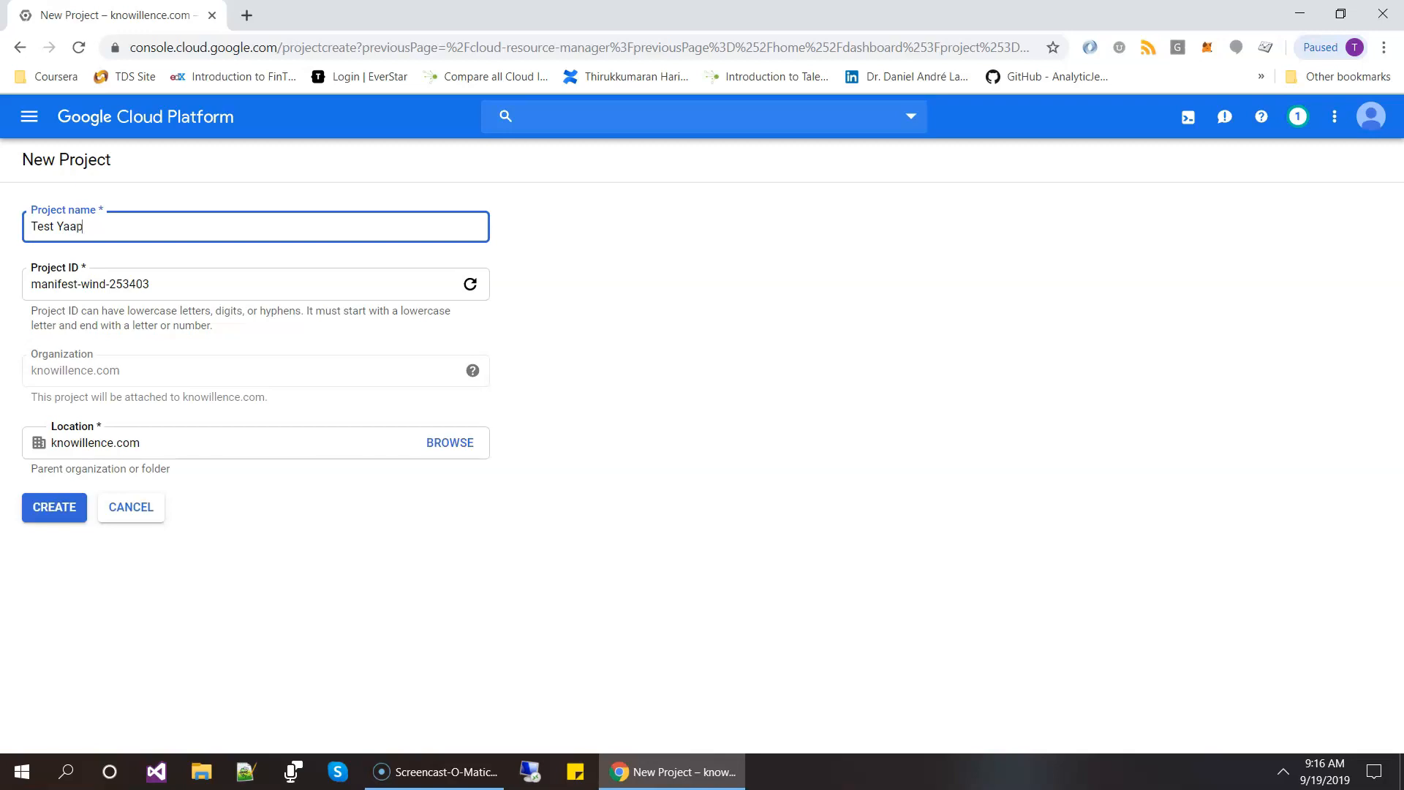
text(iyal Demo)
key(Tab)
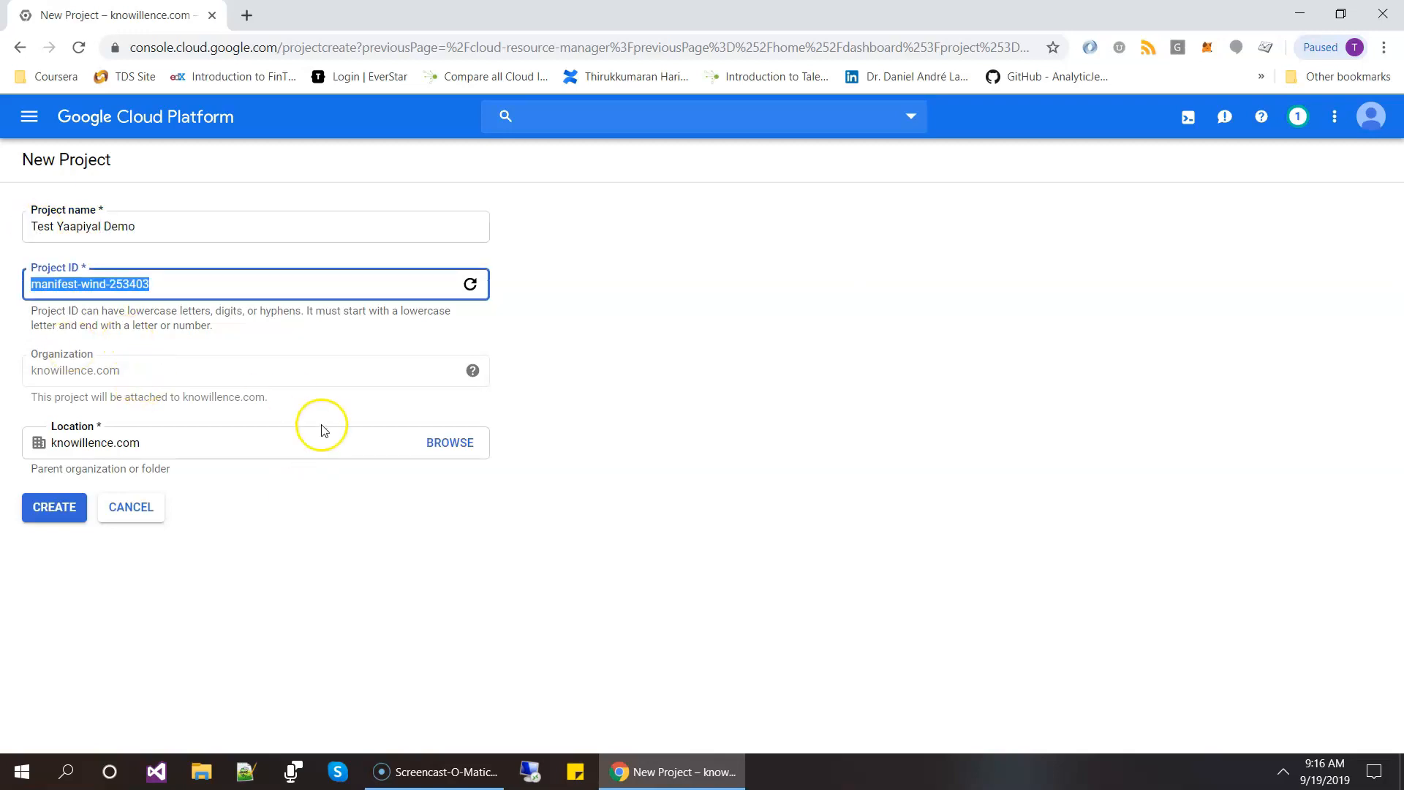
click(58, 516)
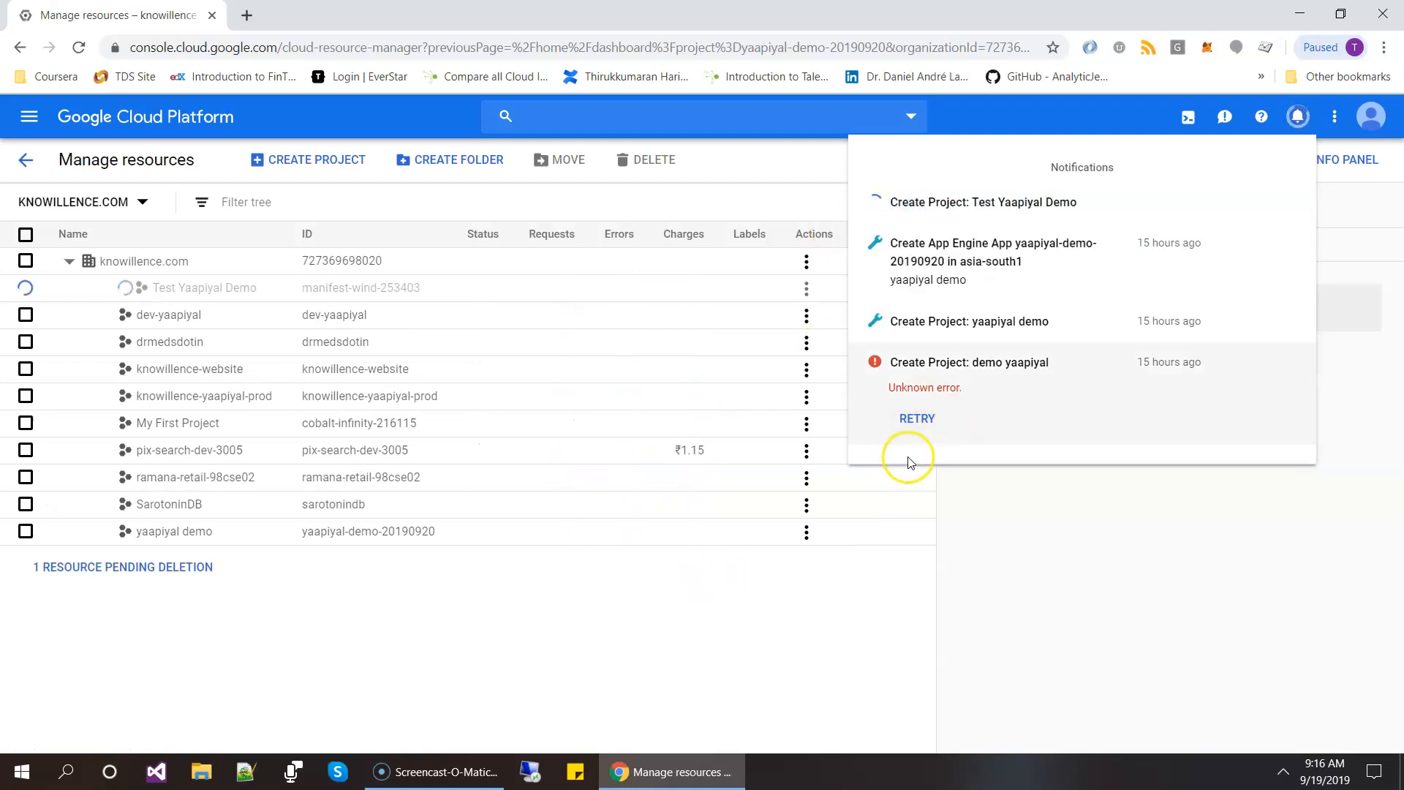
click(1112, 111)
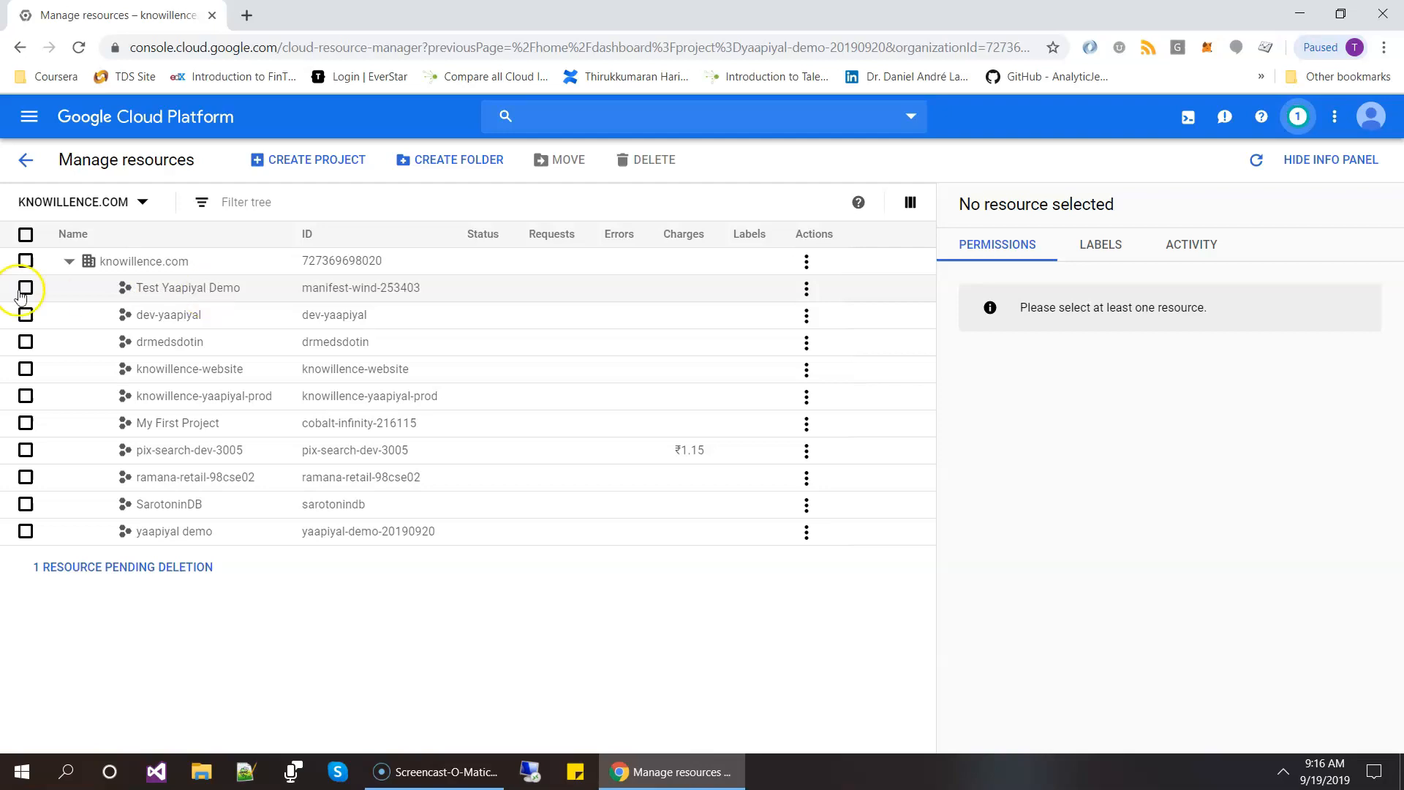
Step: Select the Test Yaapiyal Demo project in the resource list and open its settings
click(179, 287)
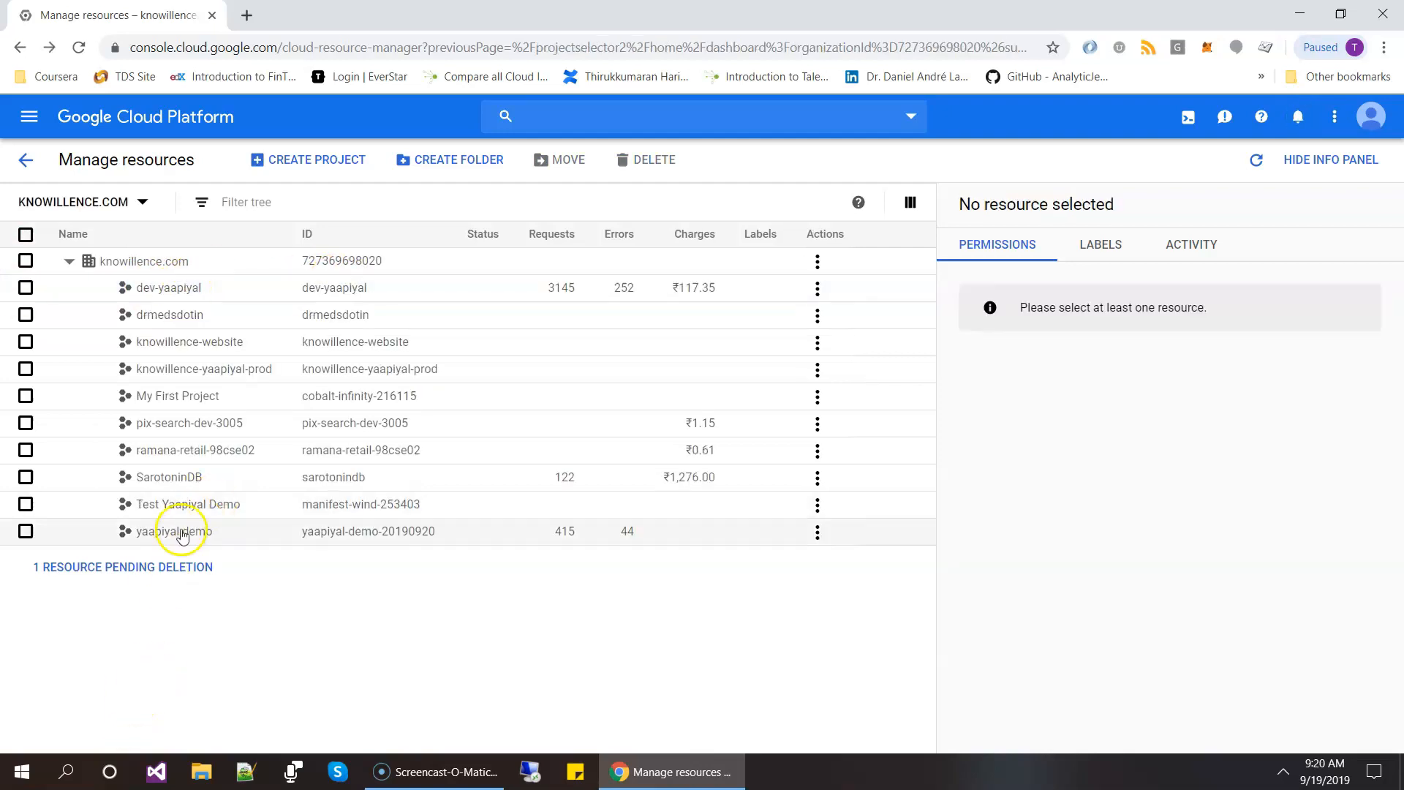
click(182, 503)
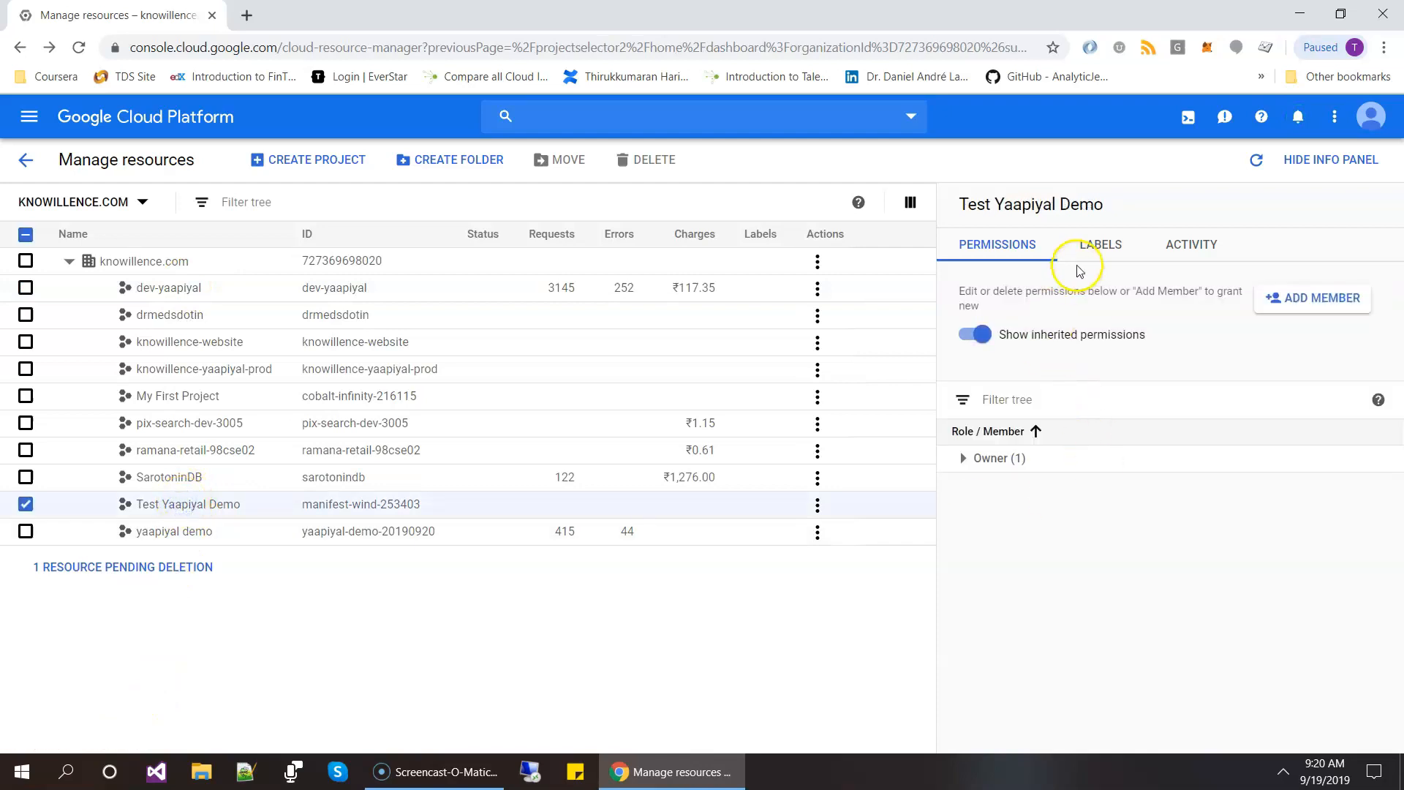
click(817, 505)
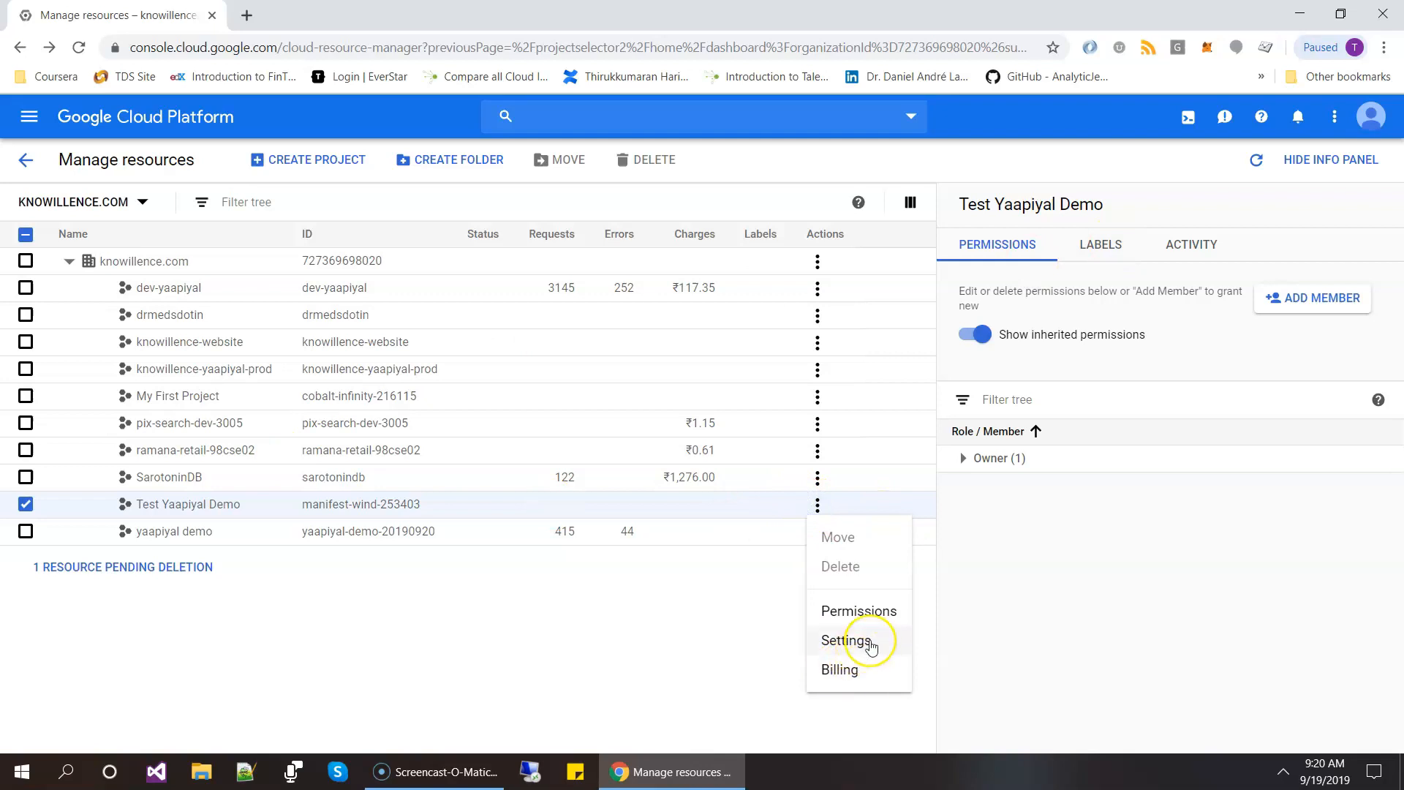
click(870, 645)
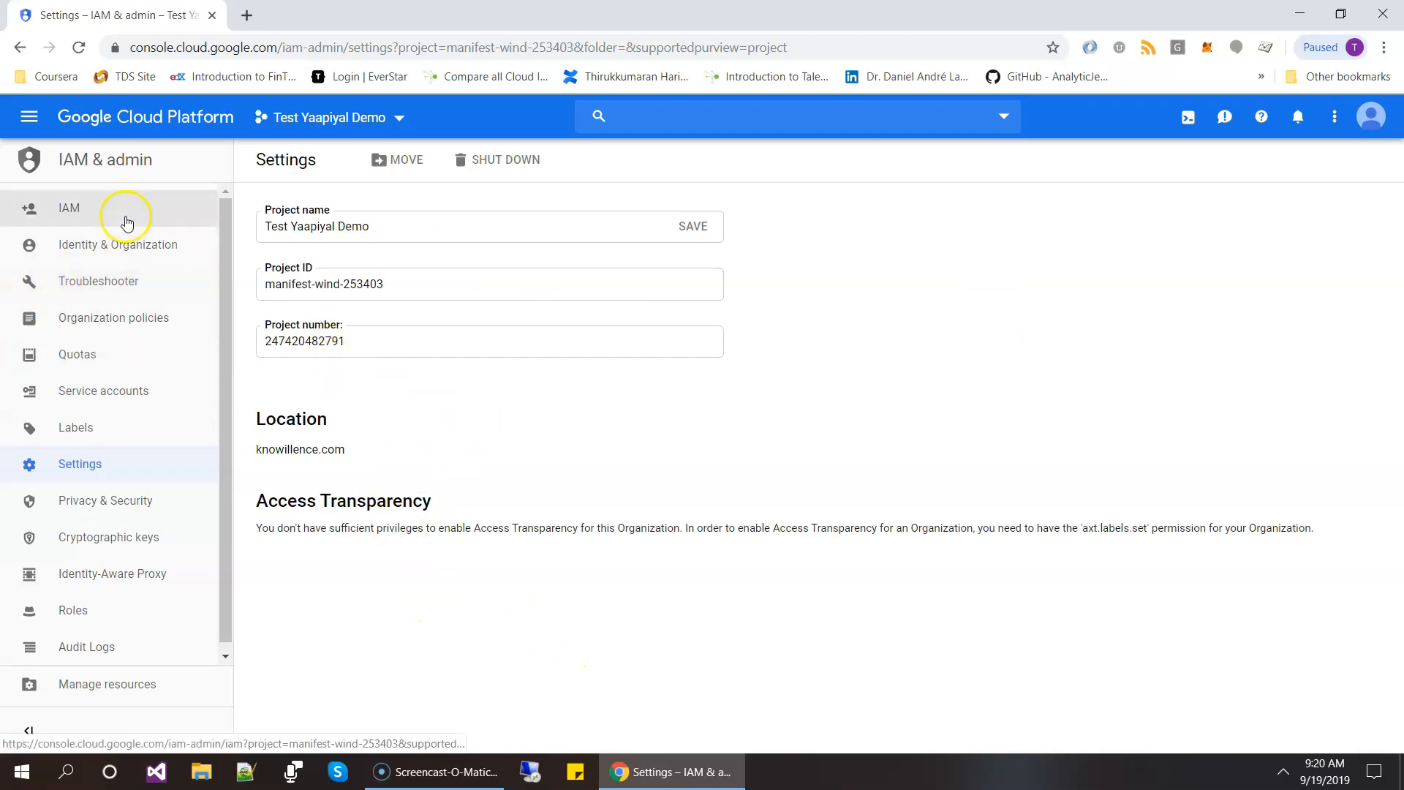
Step: Open the project's home dashboard and review its information, API, billing and getting-started cards
click(31, 117)
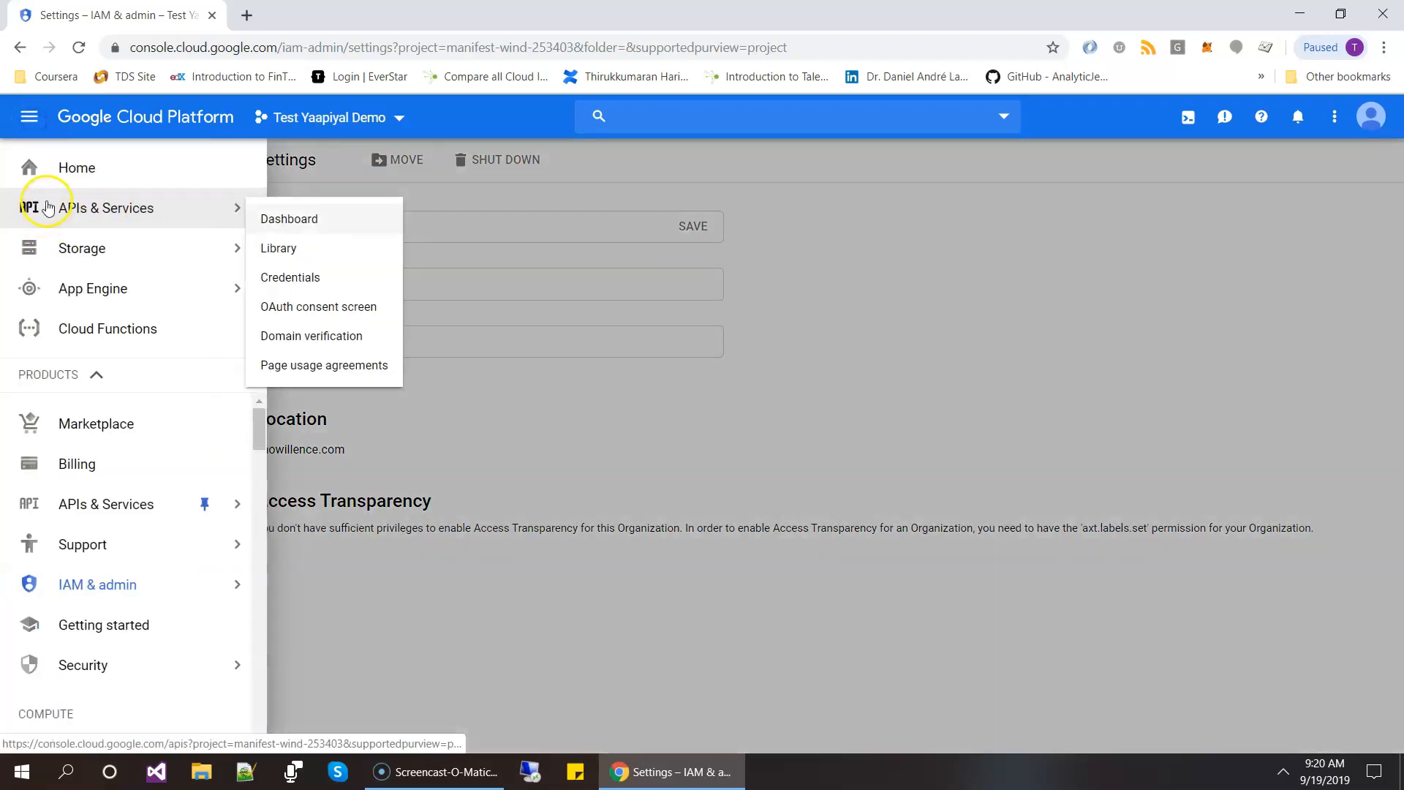
click(79, 171)
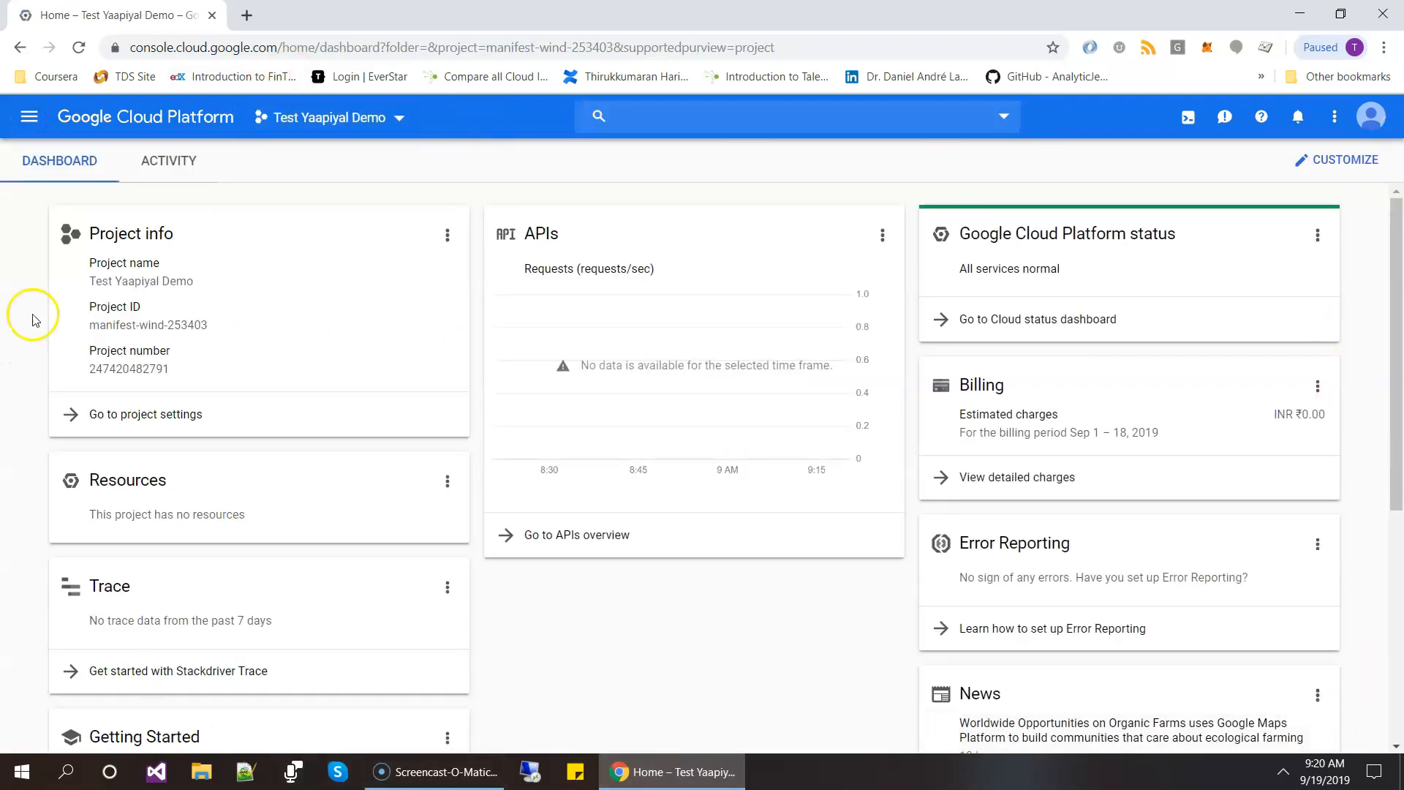
scroll(781, 376, down, 1)
scroll(781, 376, down, 2)
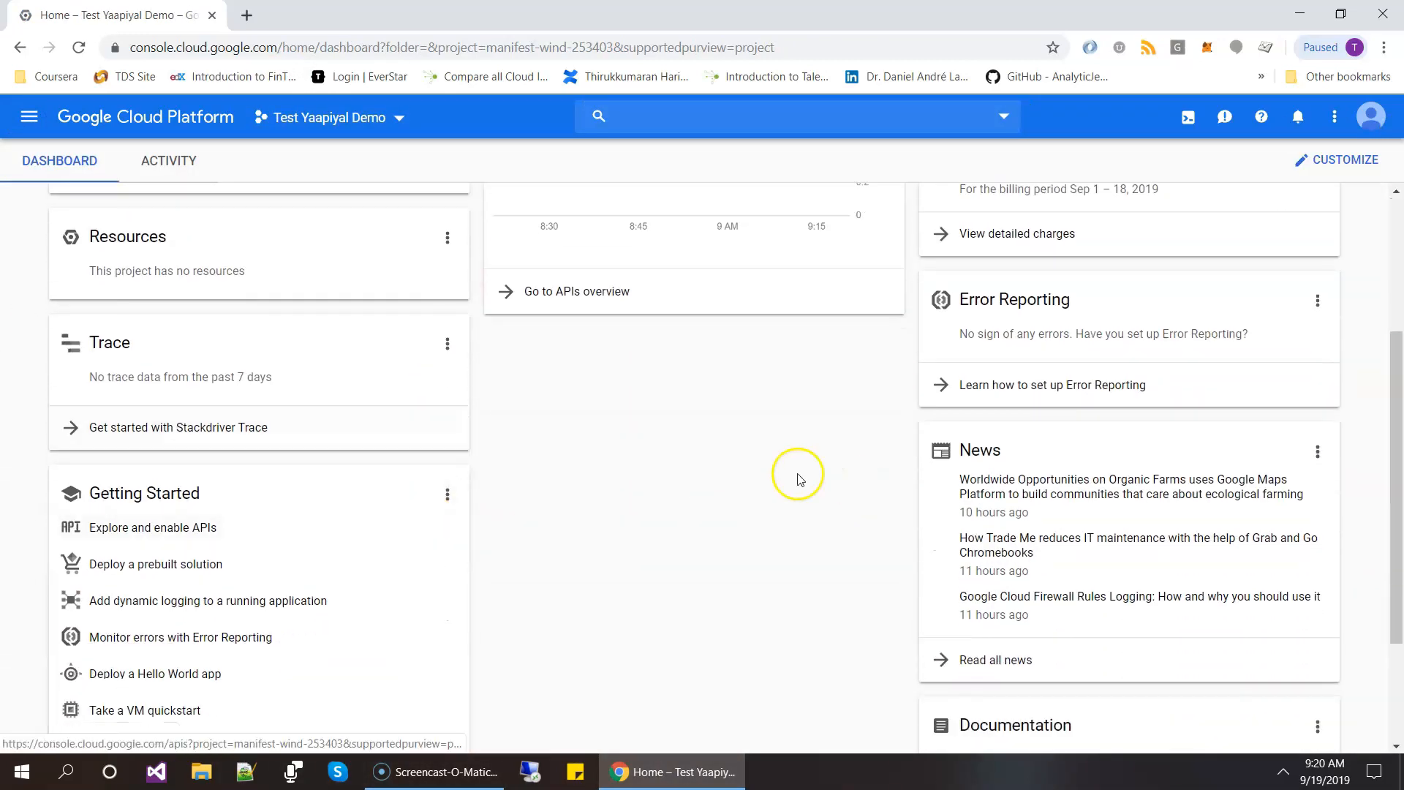
scroll(790, 479, down, 2)
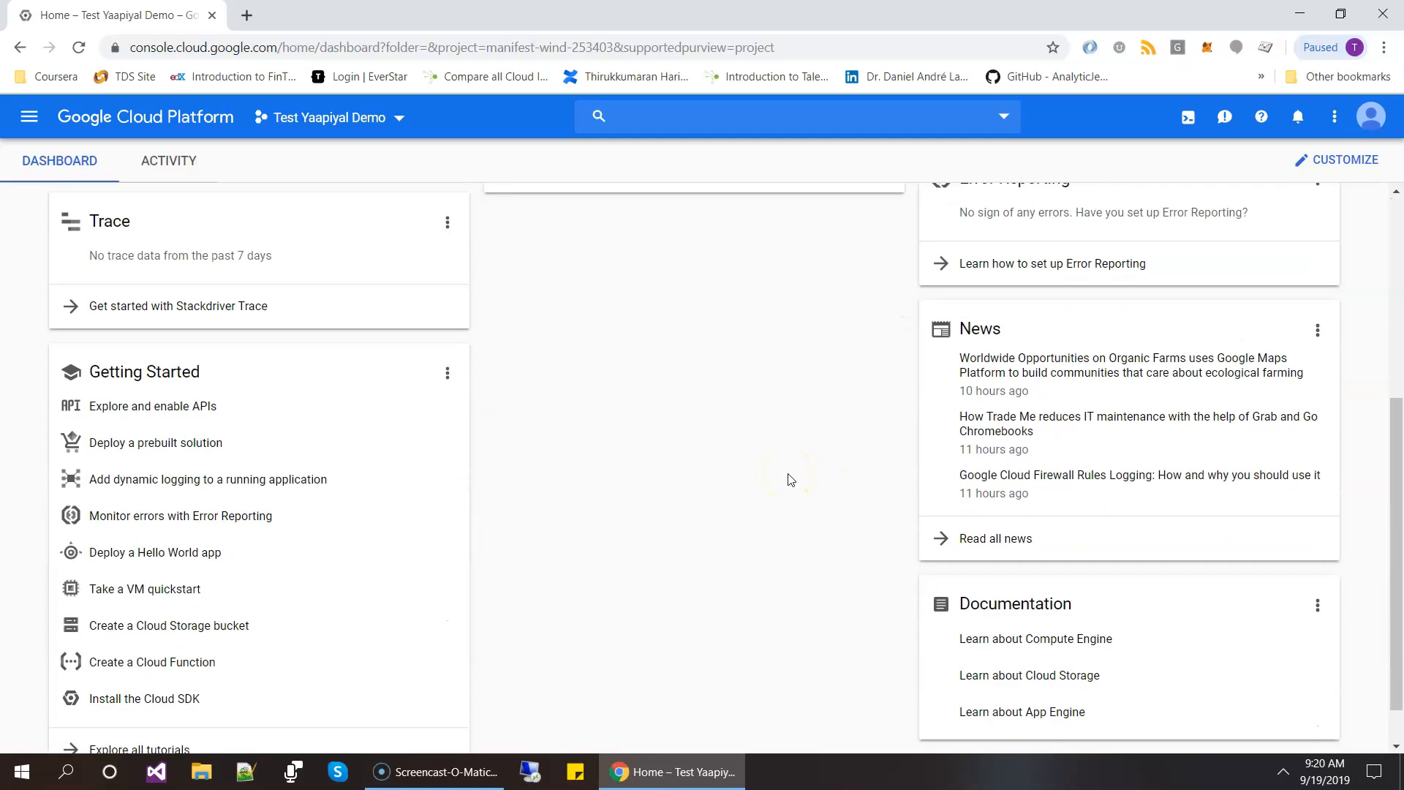
scroll(791, 479, up, 5)
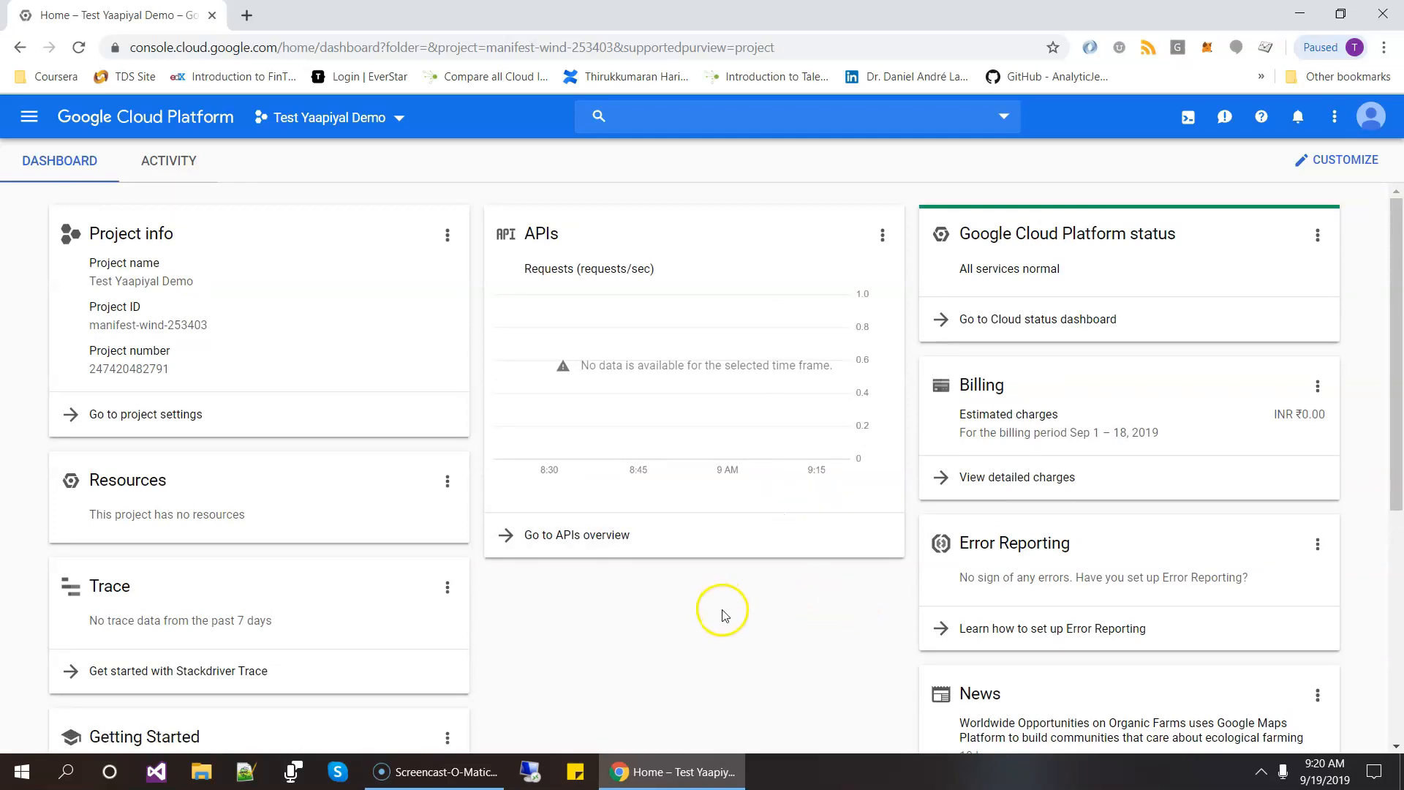
Step: Open the IAM permissions page for the Test Yaapiyal Demo project
click(30, 125)
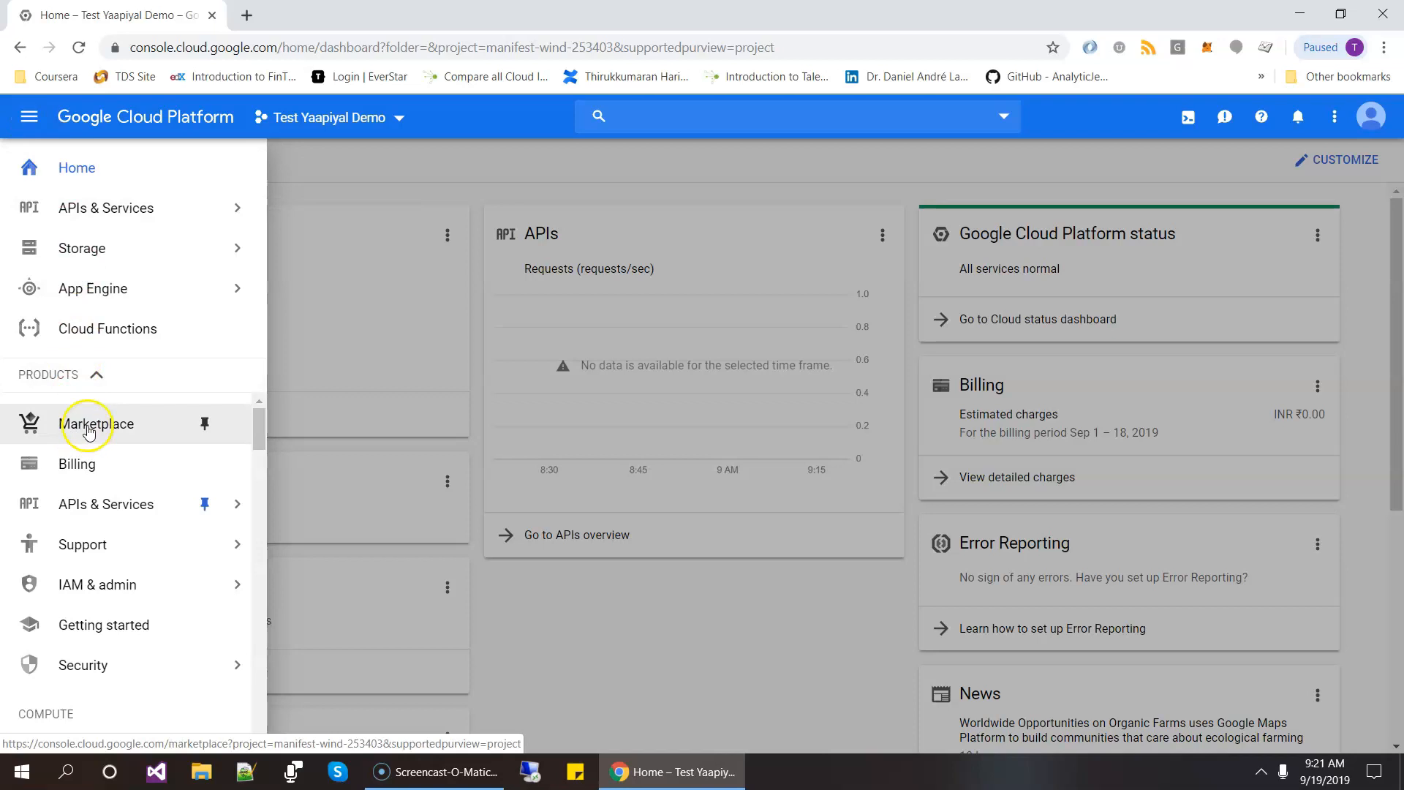
mouse_move(100, 589)
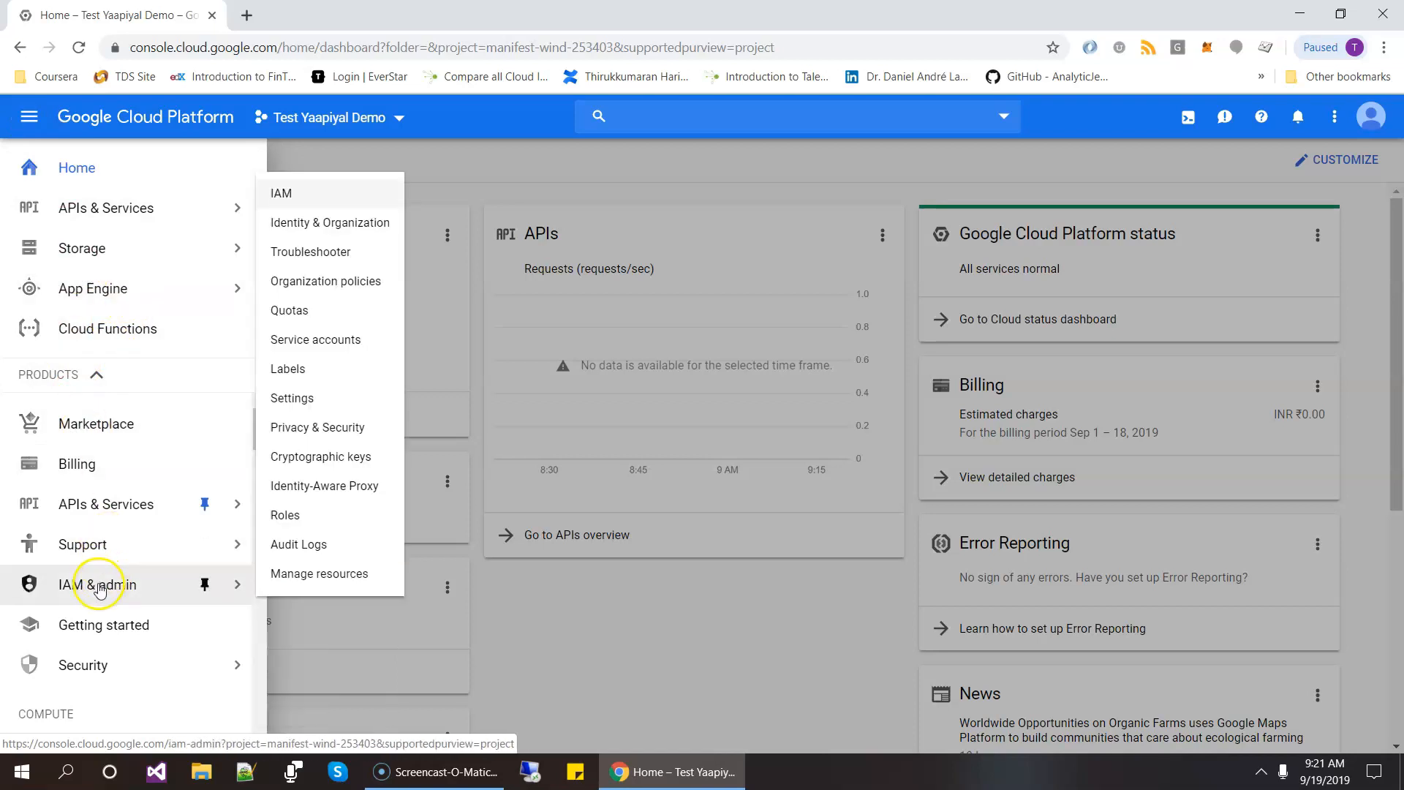
click(102, 587)
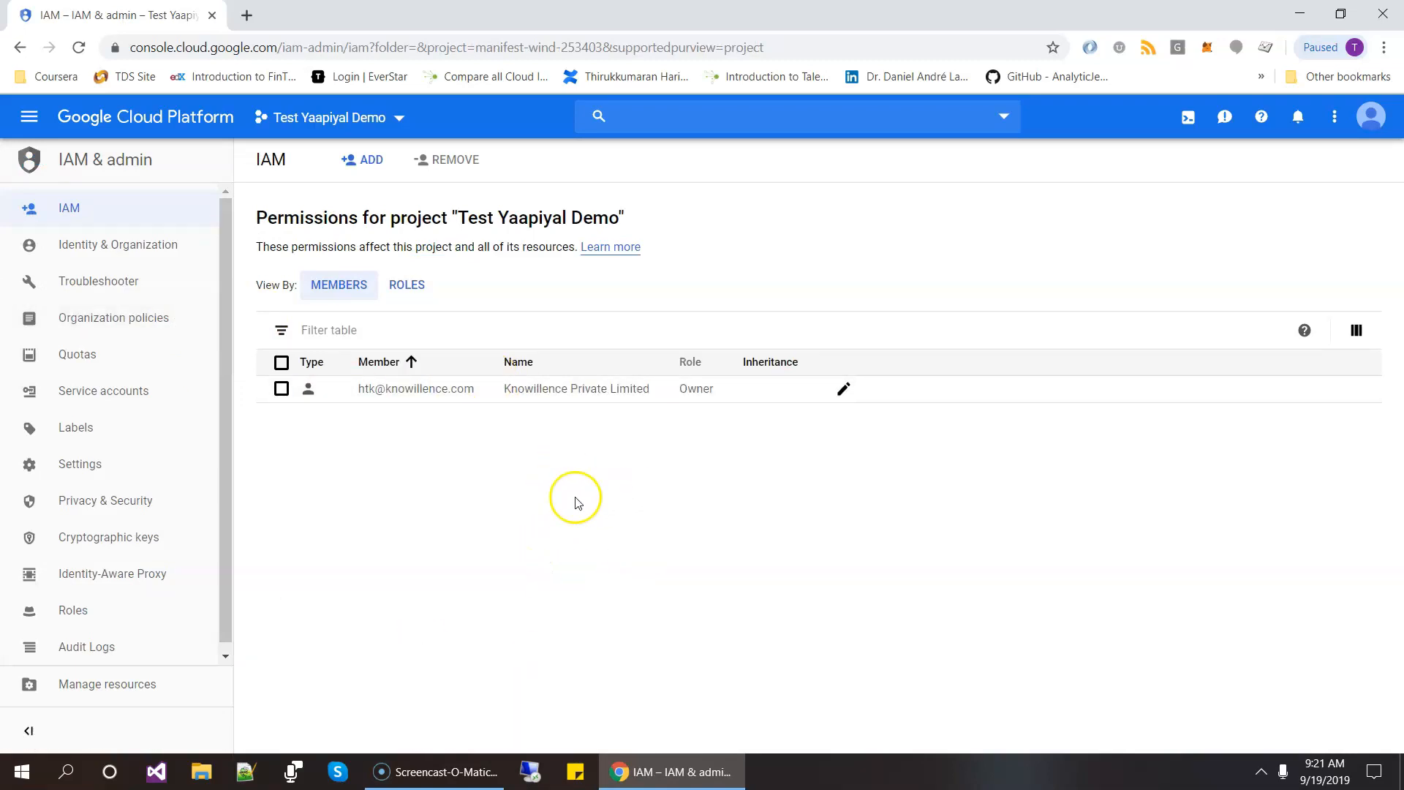
Step: Start adding members to the project and enter the knowillence.com e-mail addresses of two colleagues
click(361, 161)
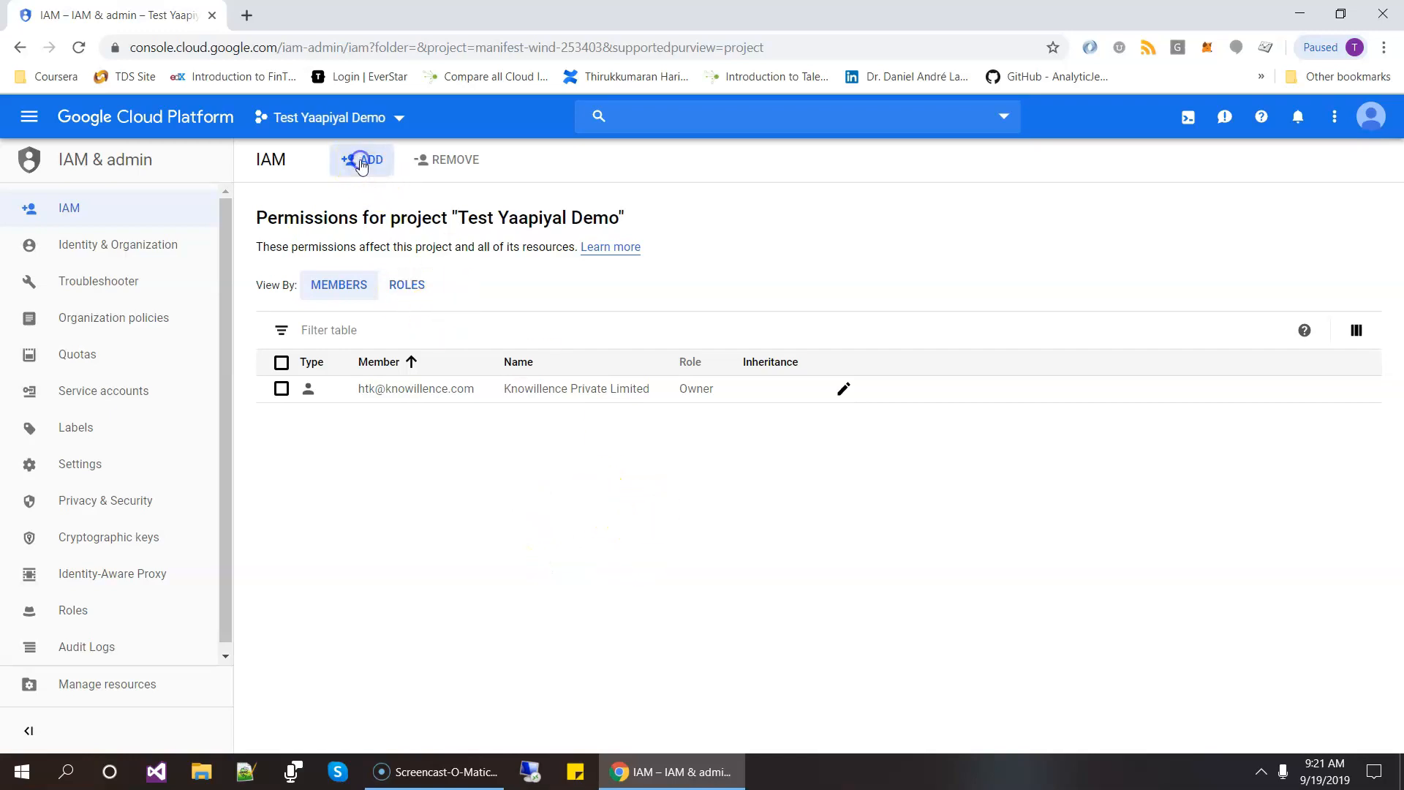
click(714, 261)
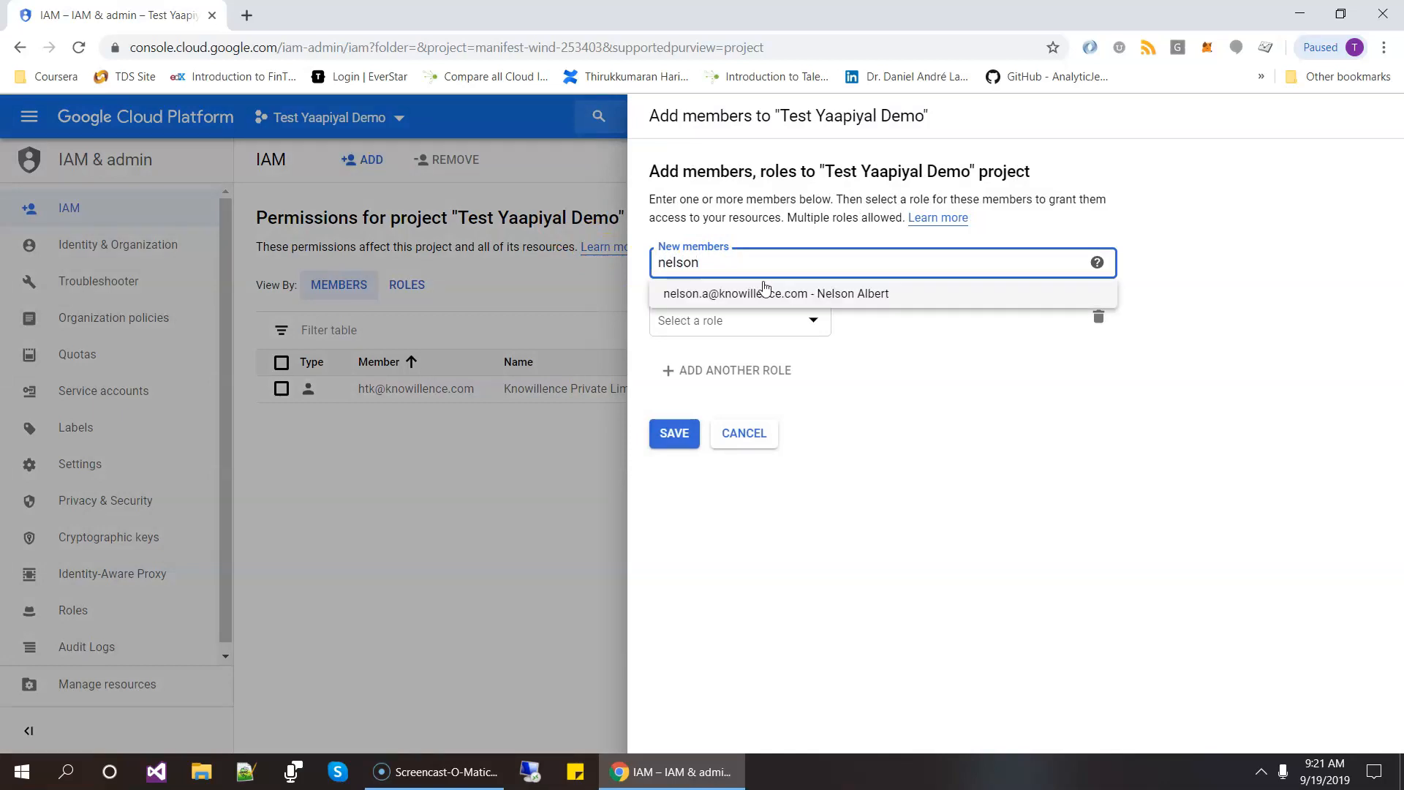
click(765, 289)
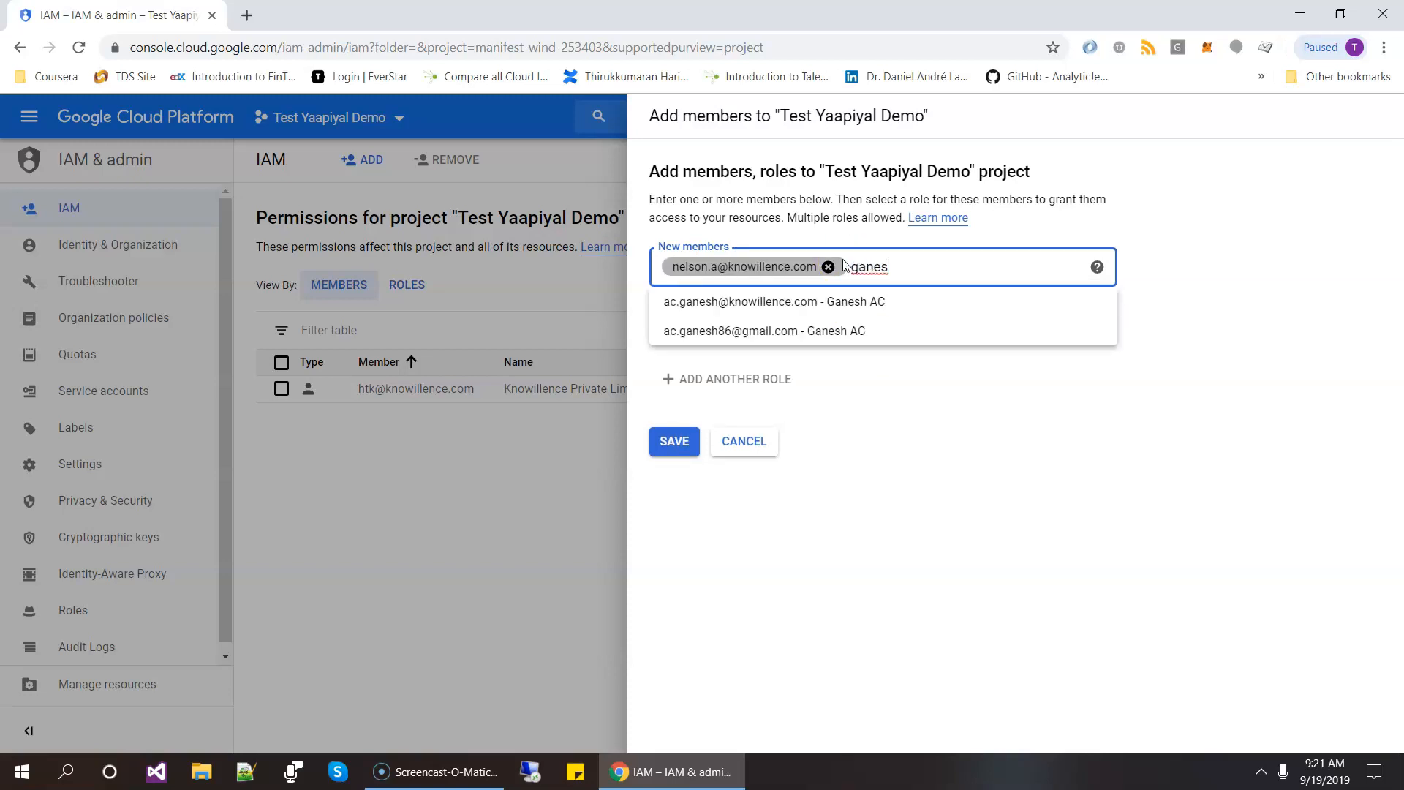
click(811, 301)
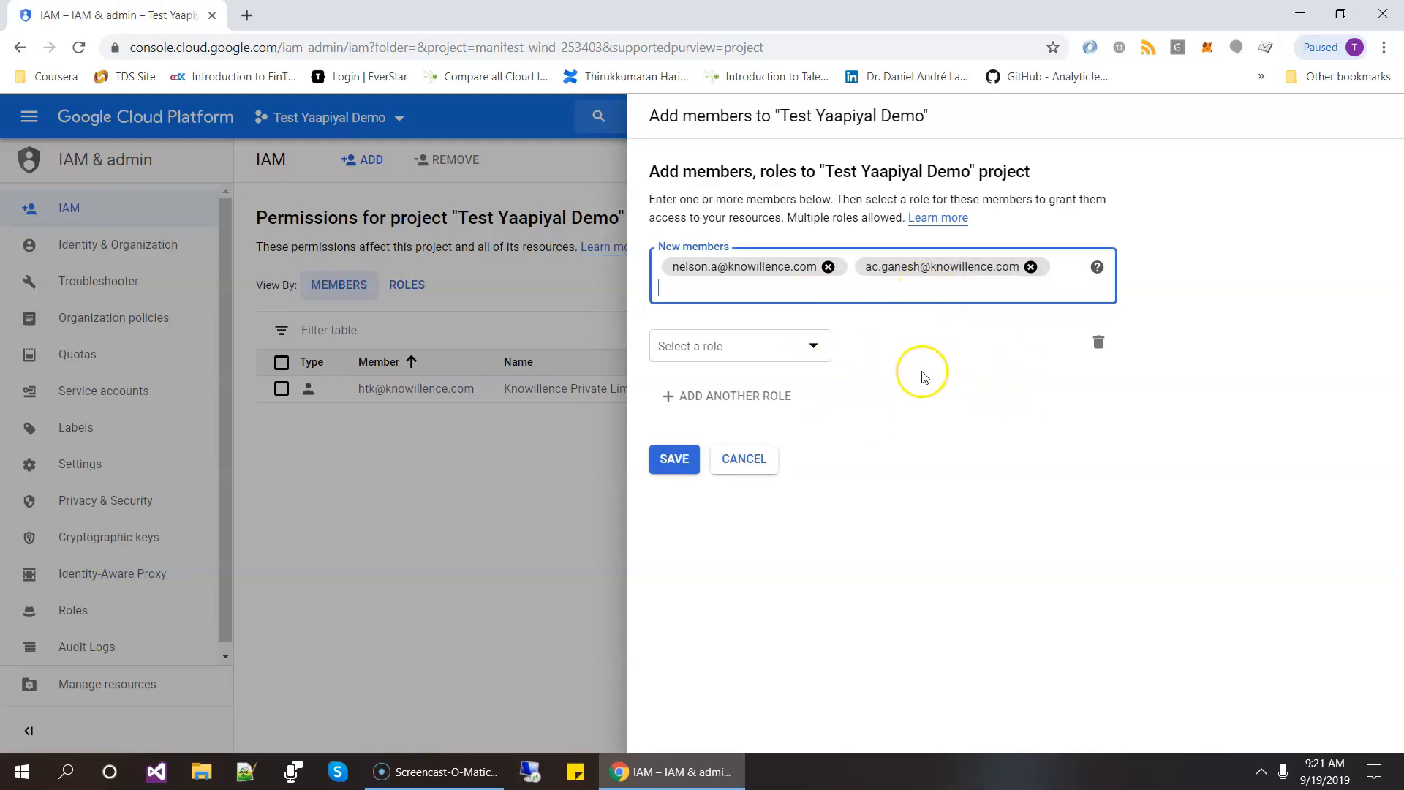
Step: Assign the project-level Editor role to the two new members and save the permissions
click(813, 345)
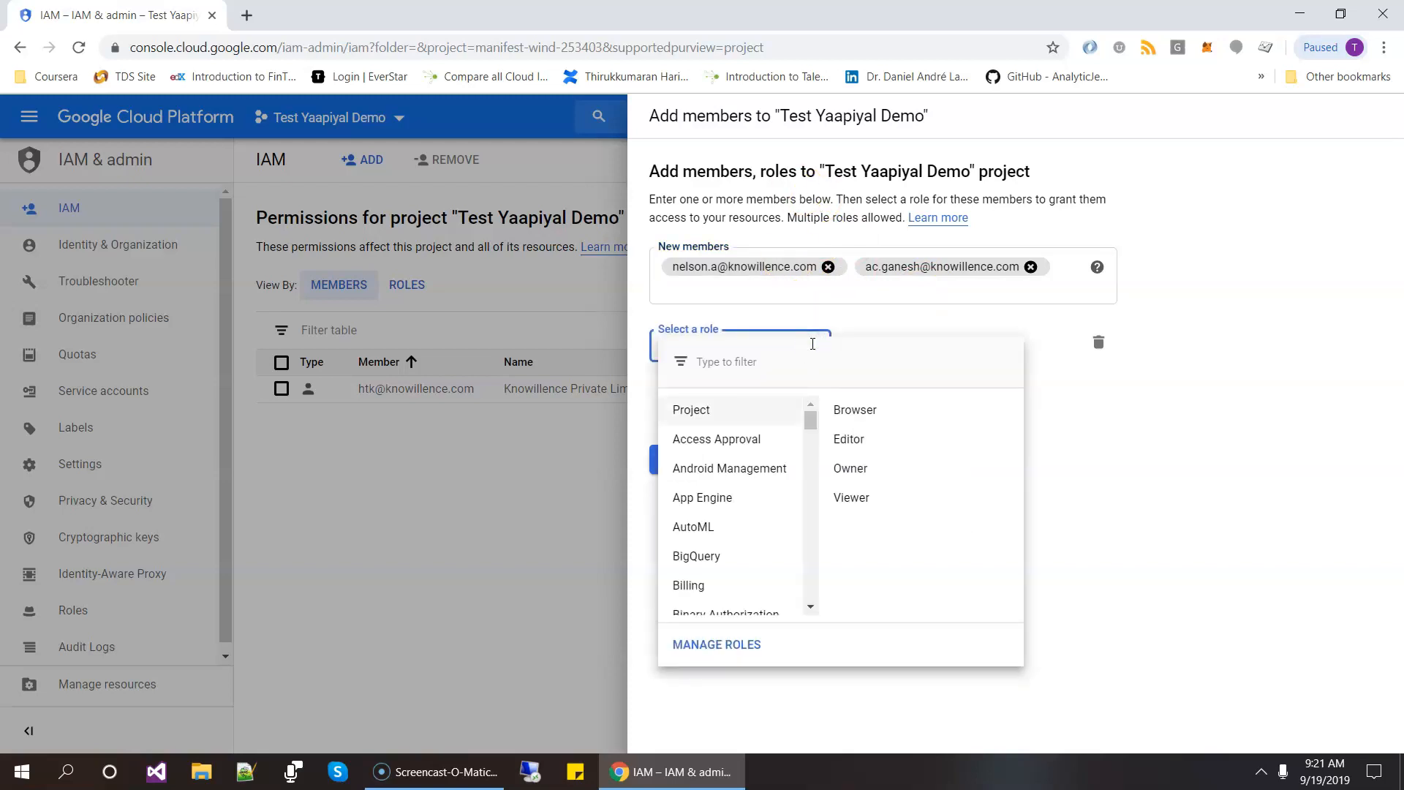
click(864, 442)
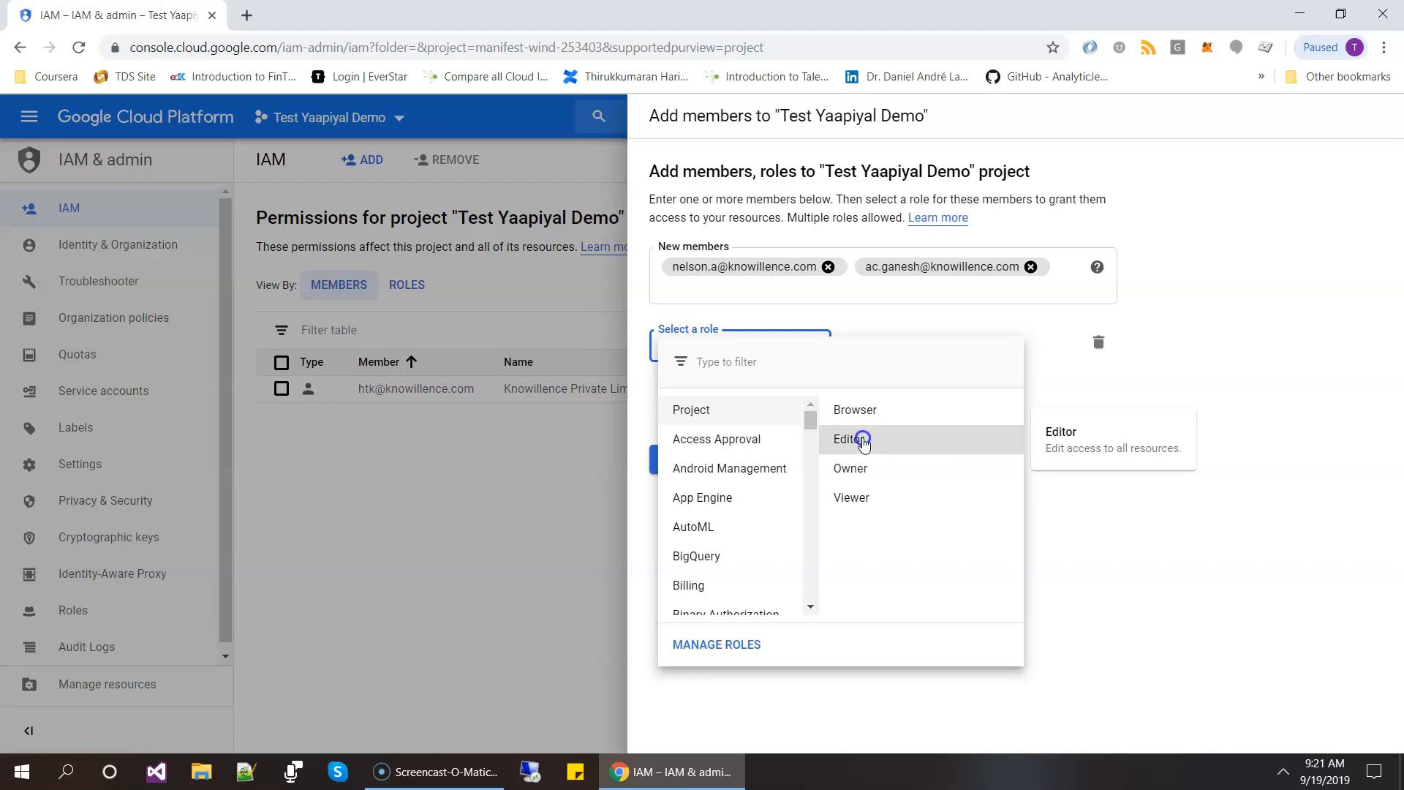
click(863, 442)
click(669, 468)
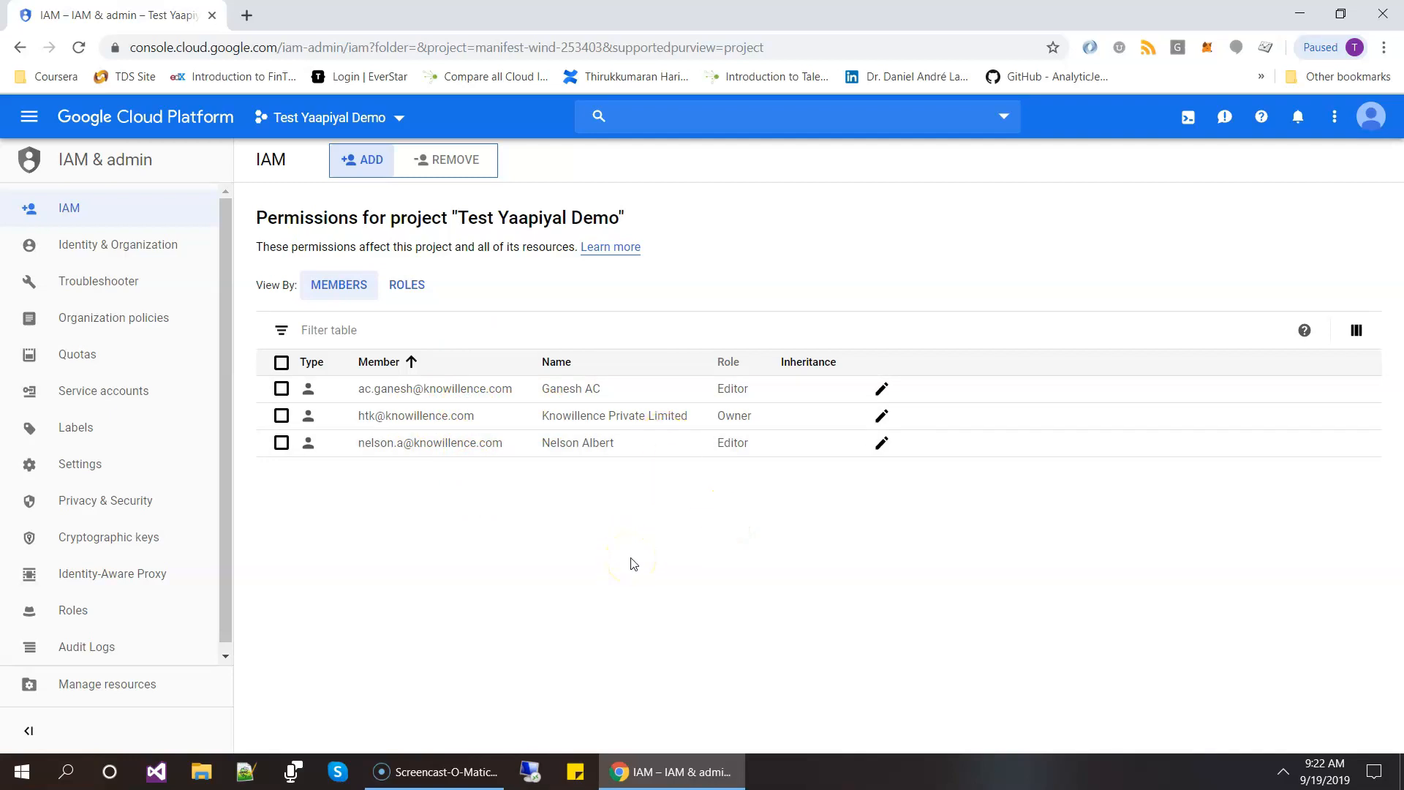
click(868, 604)
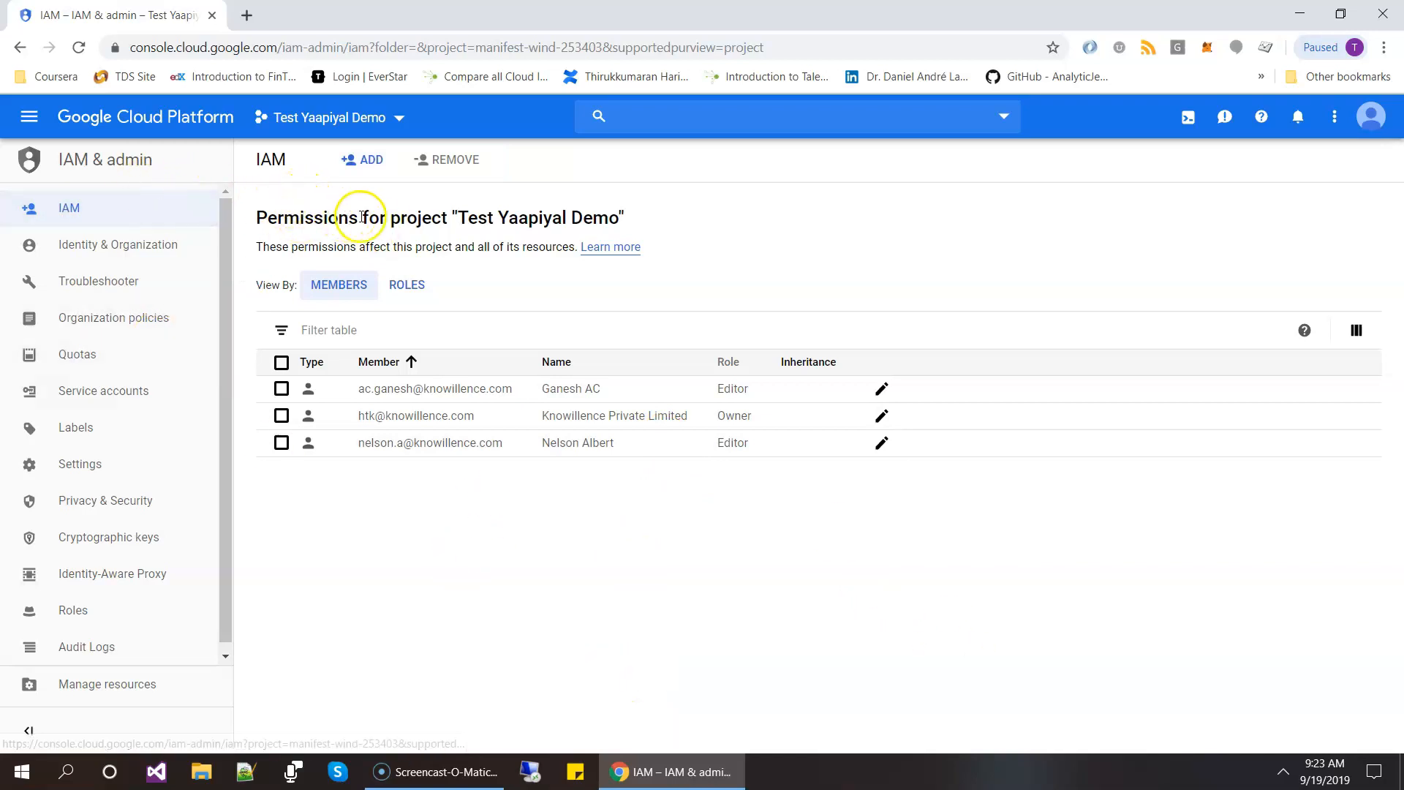
Step: Open another member entry form and examine the project-level roles Browser, Editor, Owner and Viewer
click(358, 161)
click(806, 325)
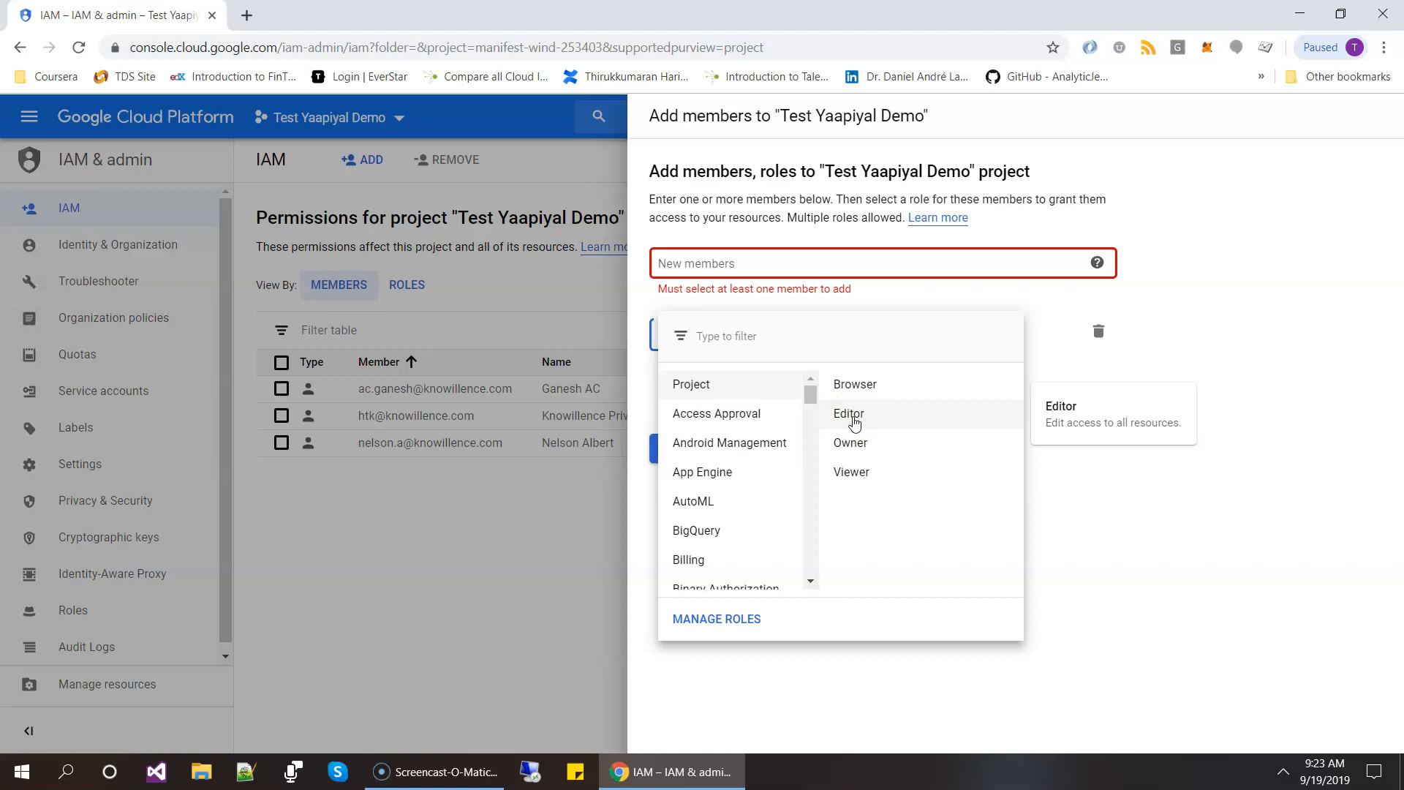
click(852, 446)
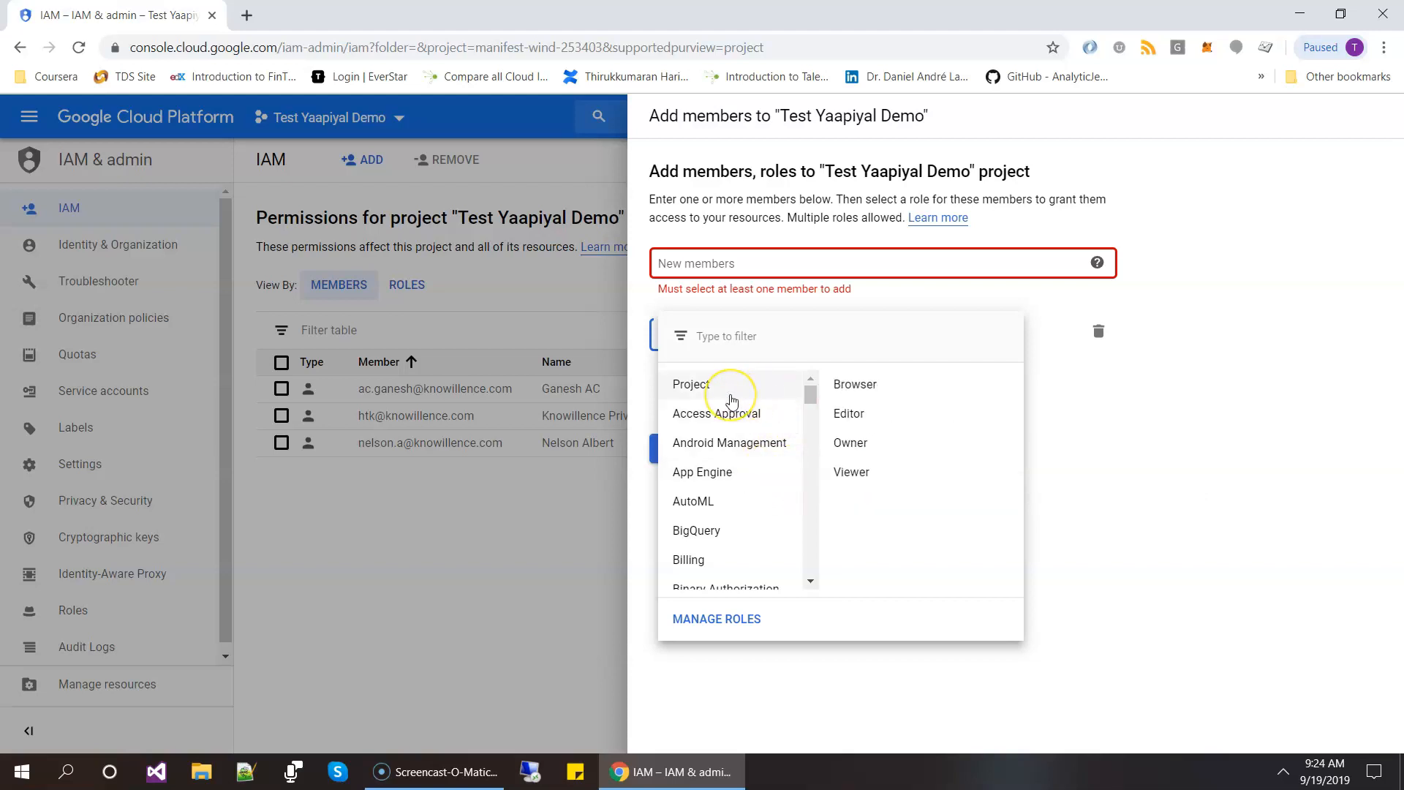
Step: Browse the service-specific role categories, examining the Cloud services and the App Engine roles
mouse_move(747, 412)
scroll(747, 411, down, 3)
scroll(746, 412, down, 5)
scroll(747, 412, down, 4)
click(705, 410)
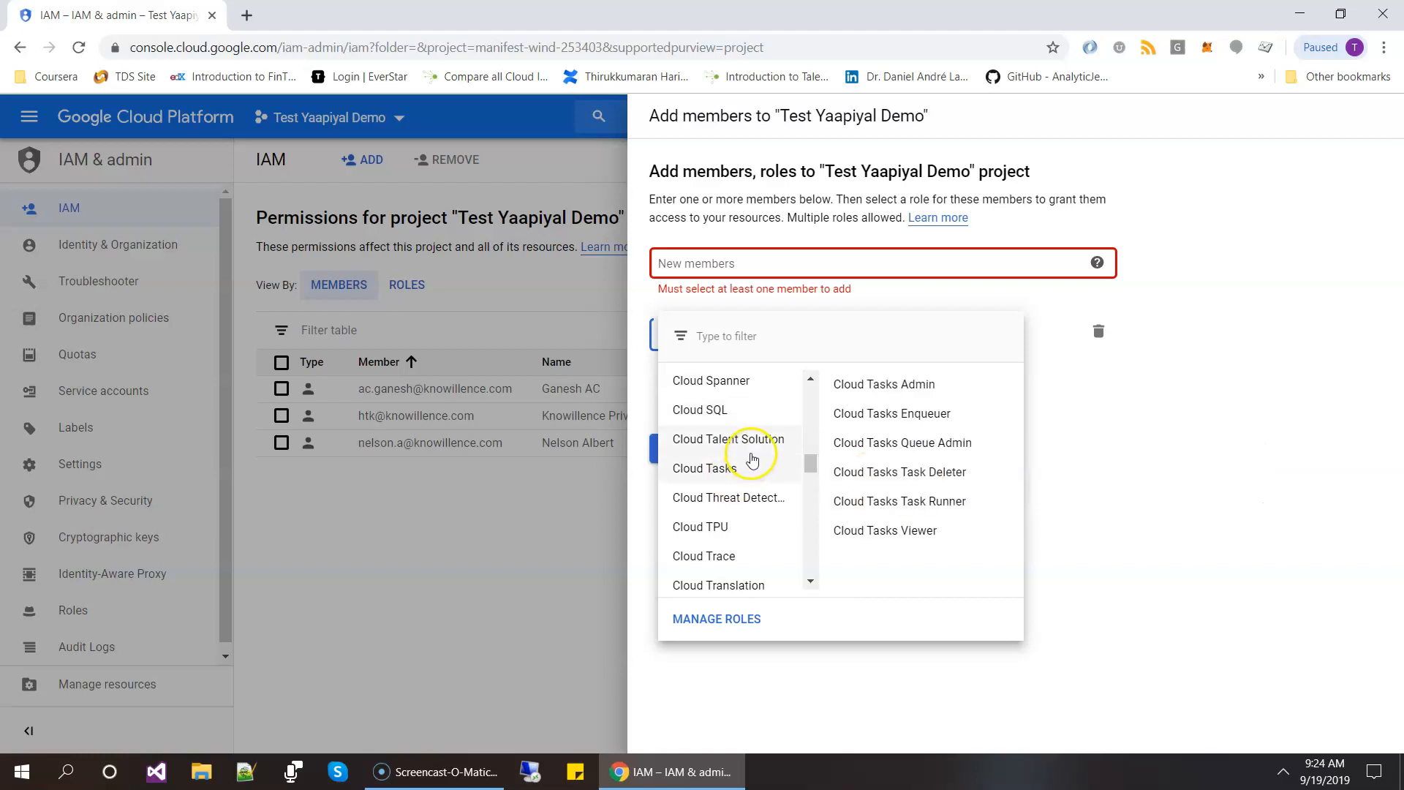
scroll(752, 458, up, 5)
scroll(752, 455, up, 3)
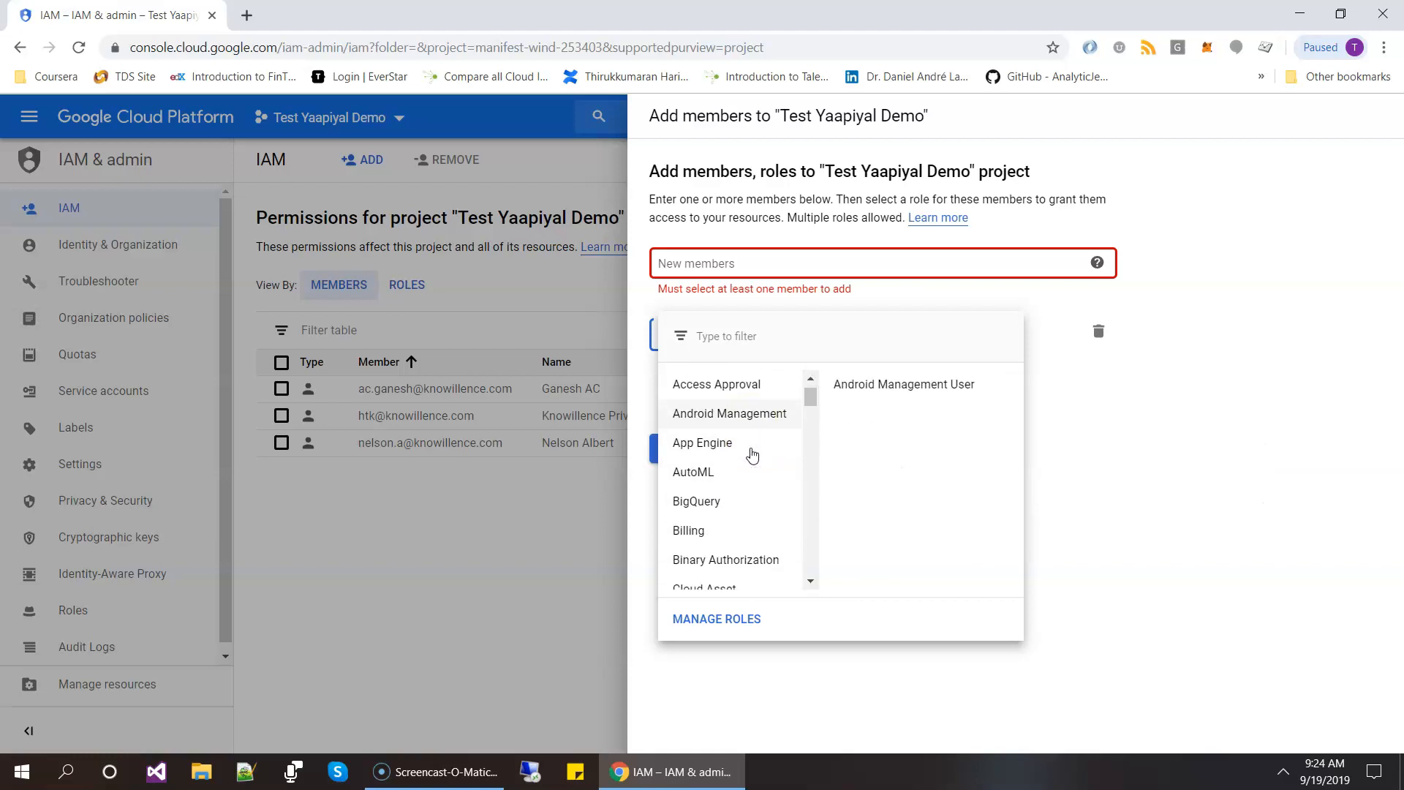
scroll(721, 424, down, 1)
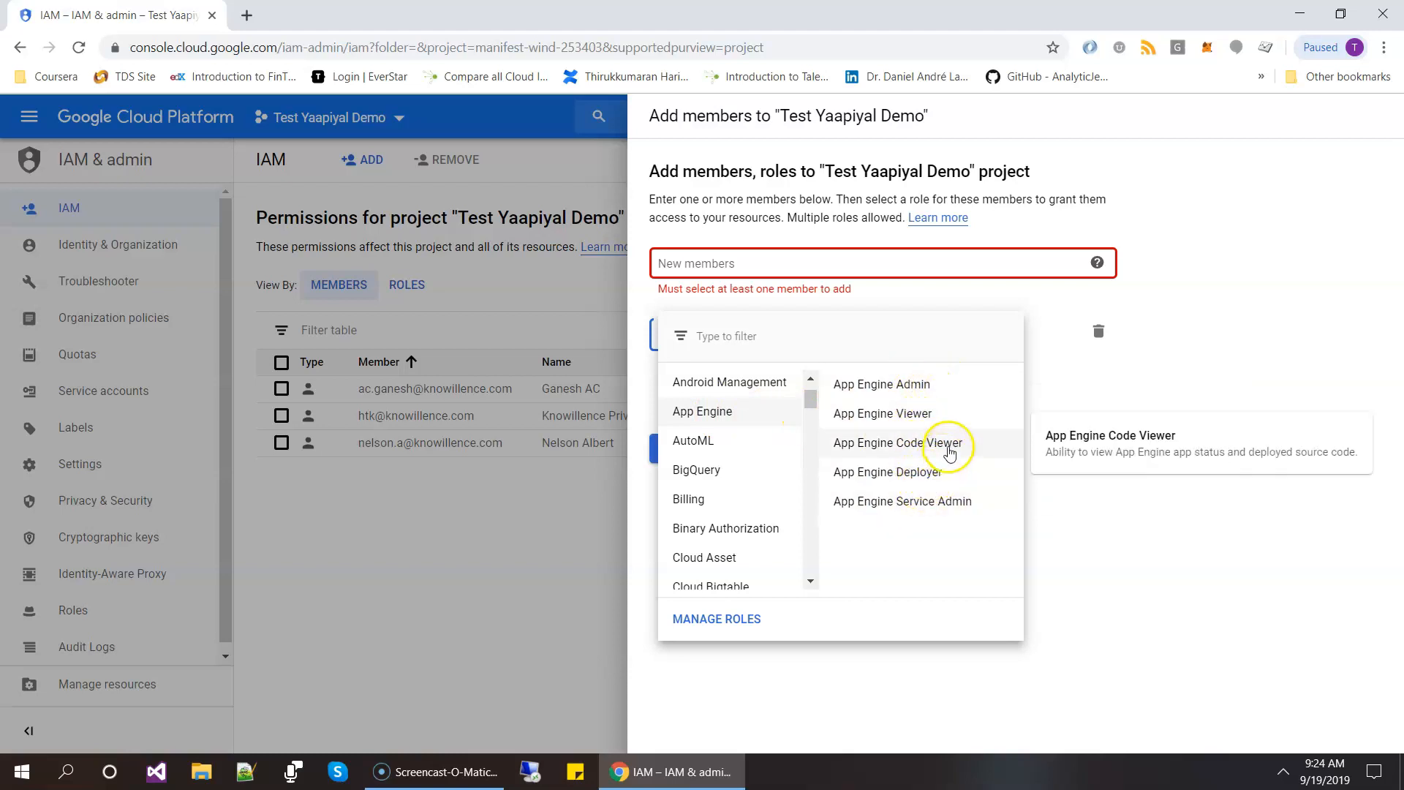
mouse_move(729, 410)
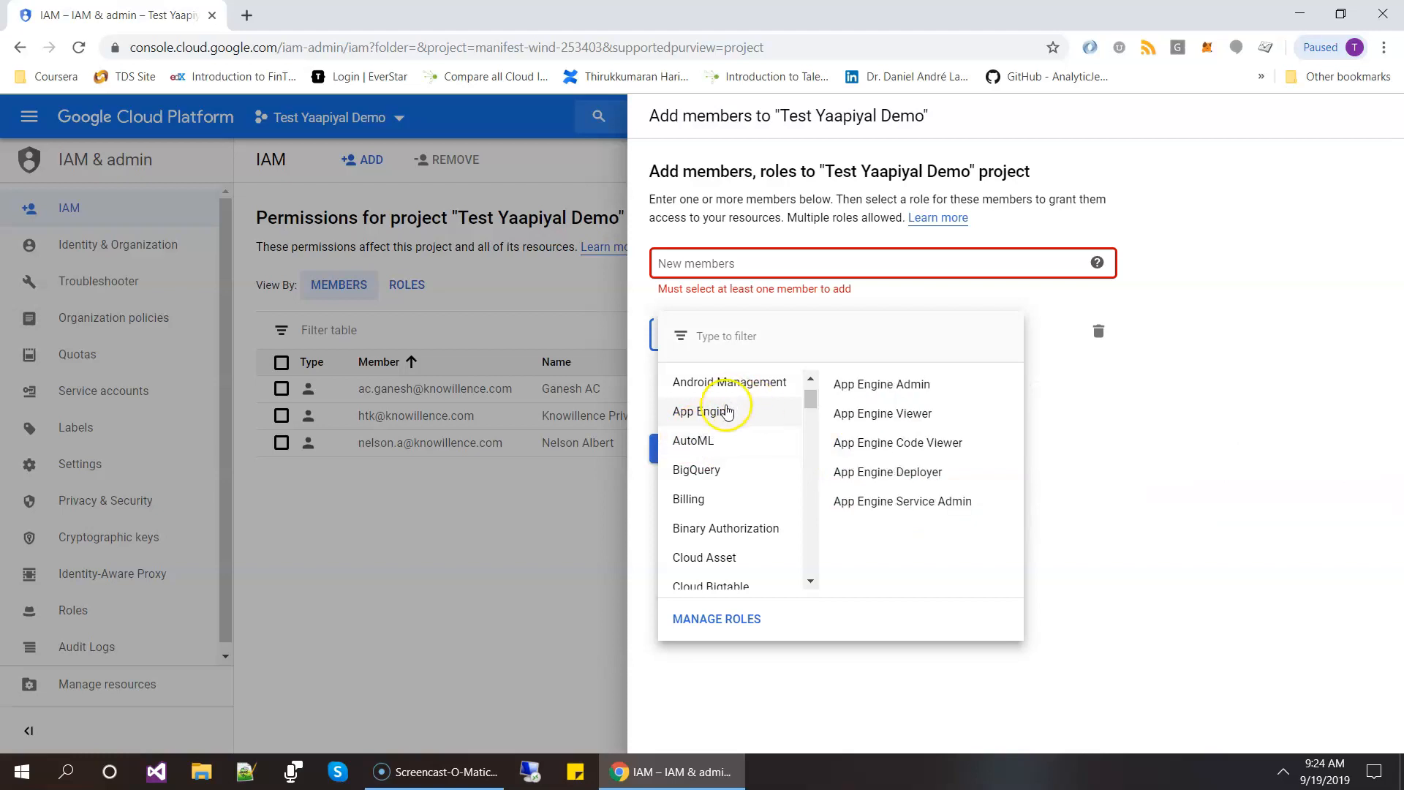
Step: Browse the remaining service role categories, examining the Stackdriver, Stackdriver Debugger and Storage roles
scroll(717, 515, down, 10)
scroll(717, 515, down, 10)
scroll(716, 515, down, 10)
scroll(716, 512, down, 3)
click(723, 526)
scroll(739, 530, down, 1)
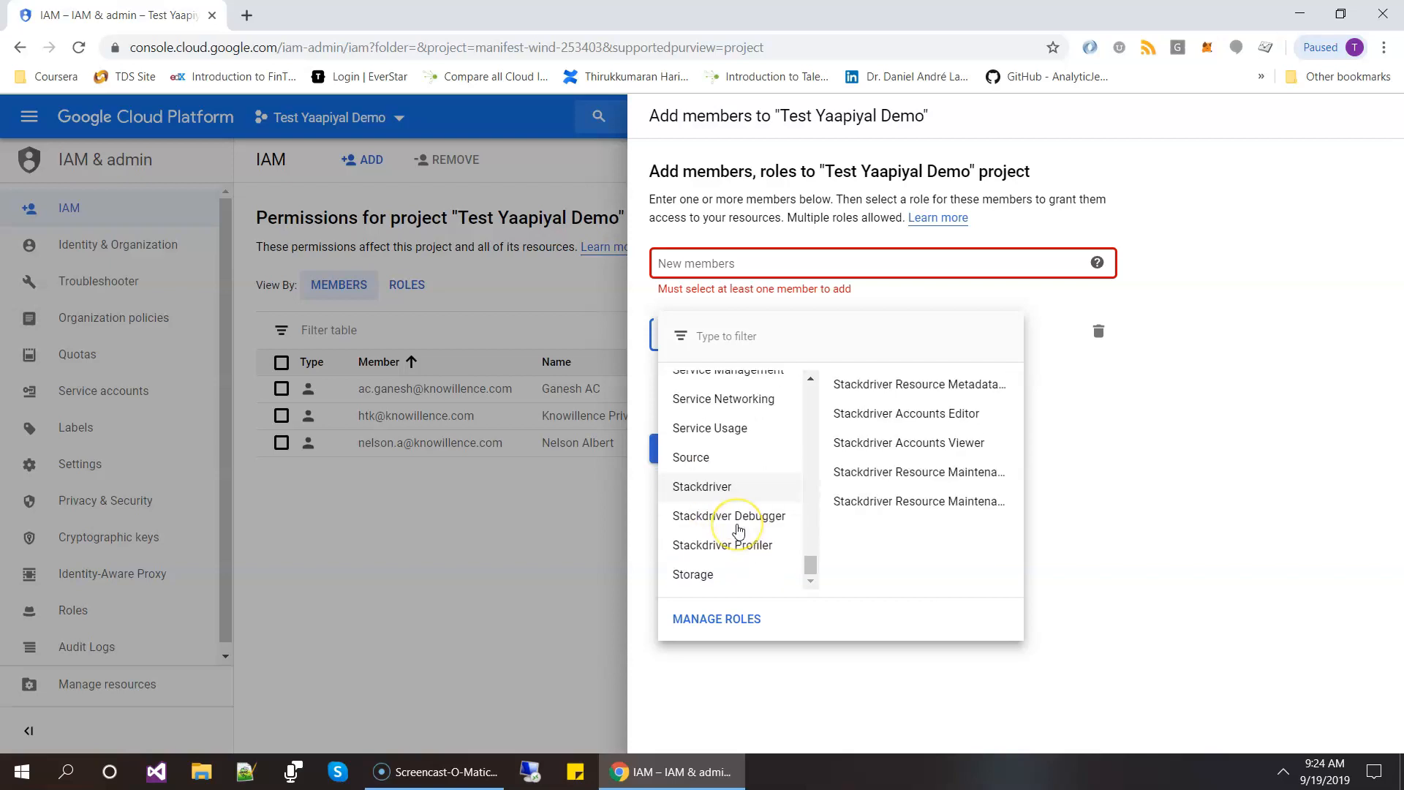
click(678, 579)
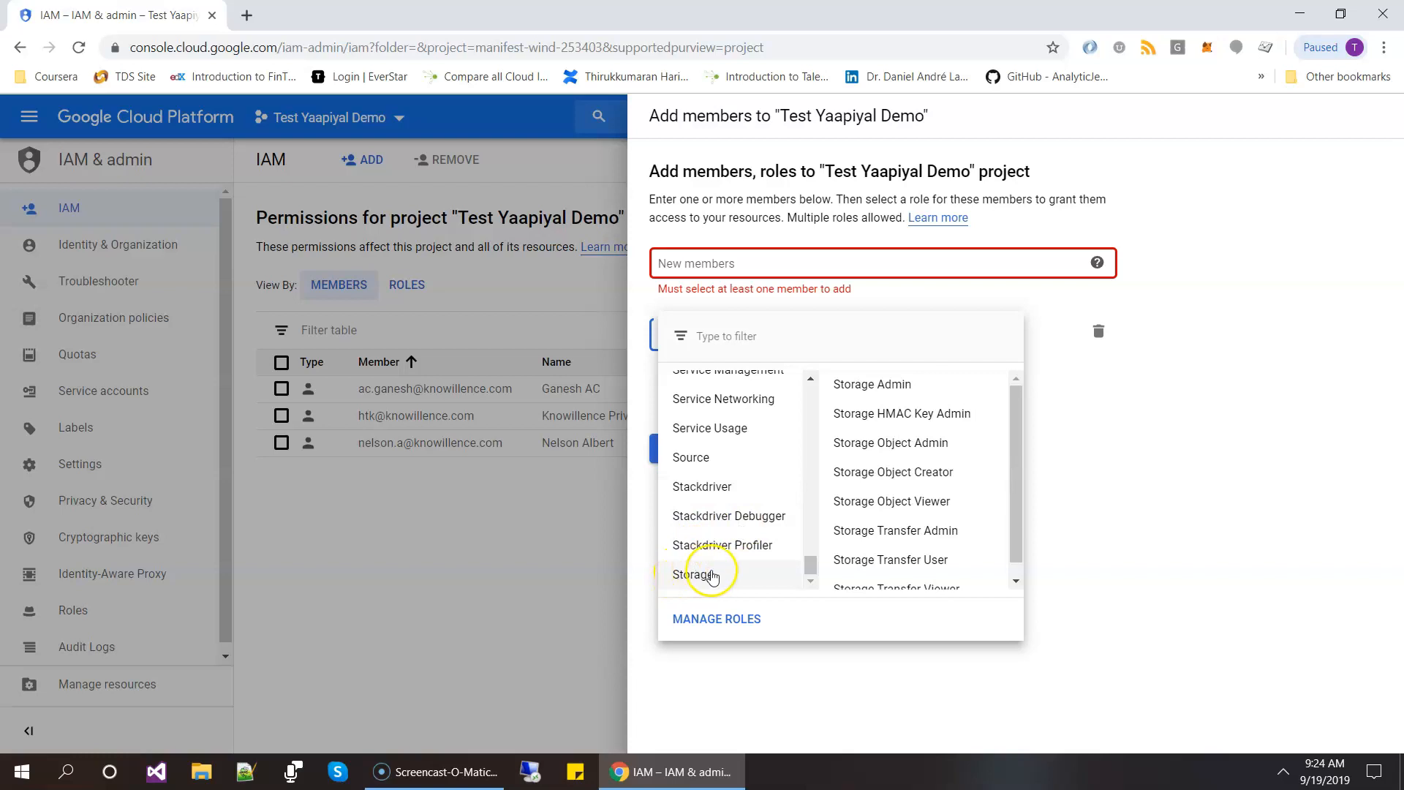
scroll(892, 519, down, 1)
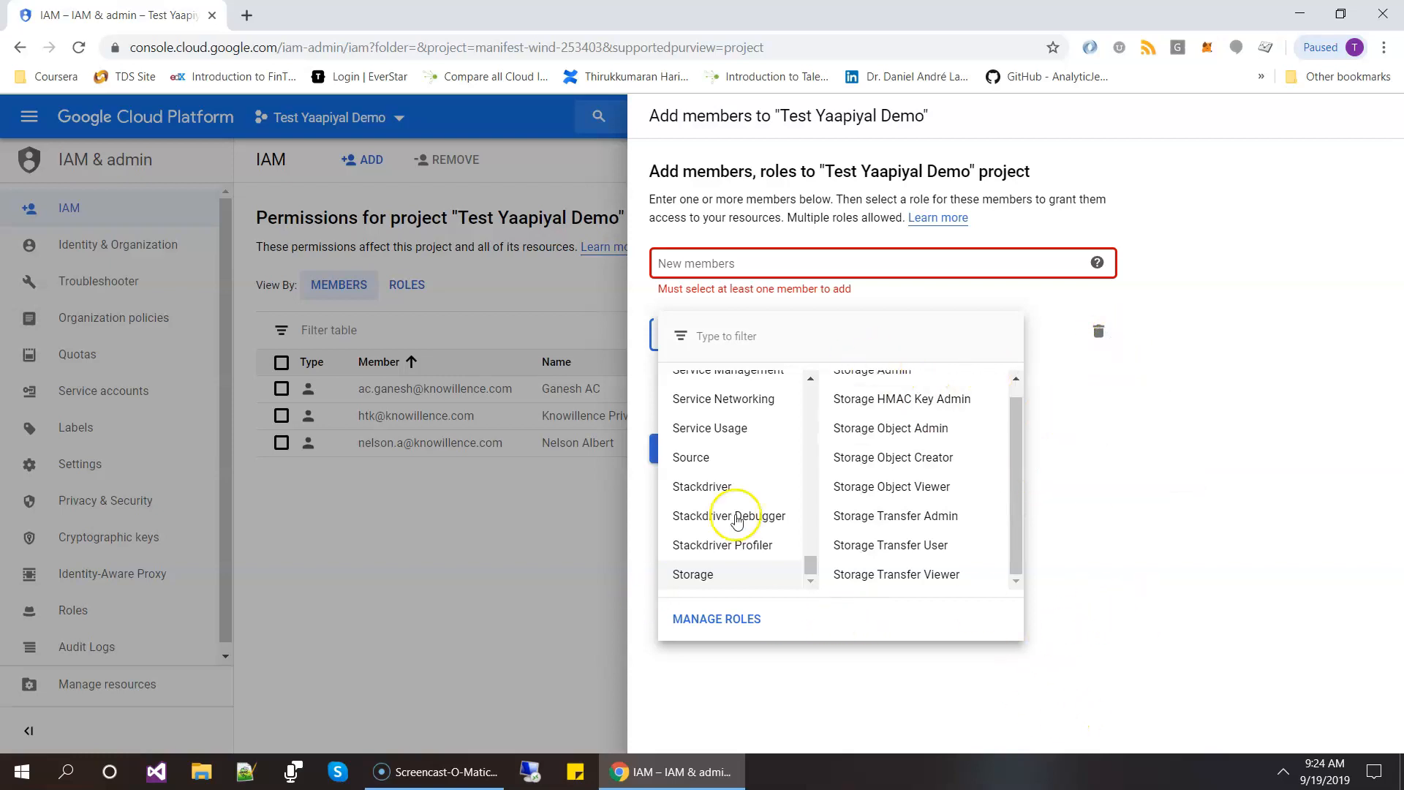
click(776, 496)
click(805, 571)
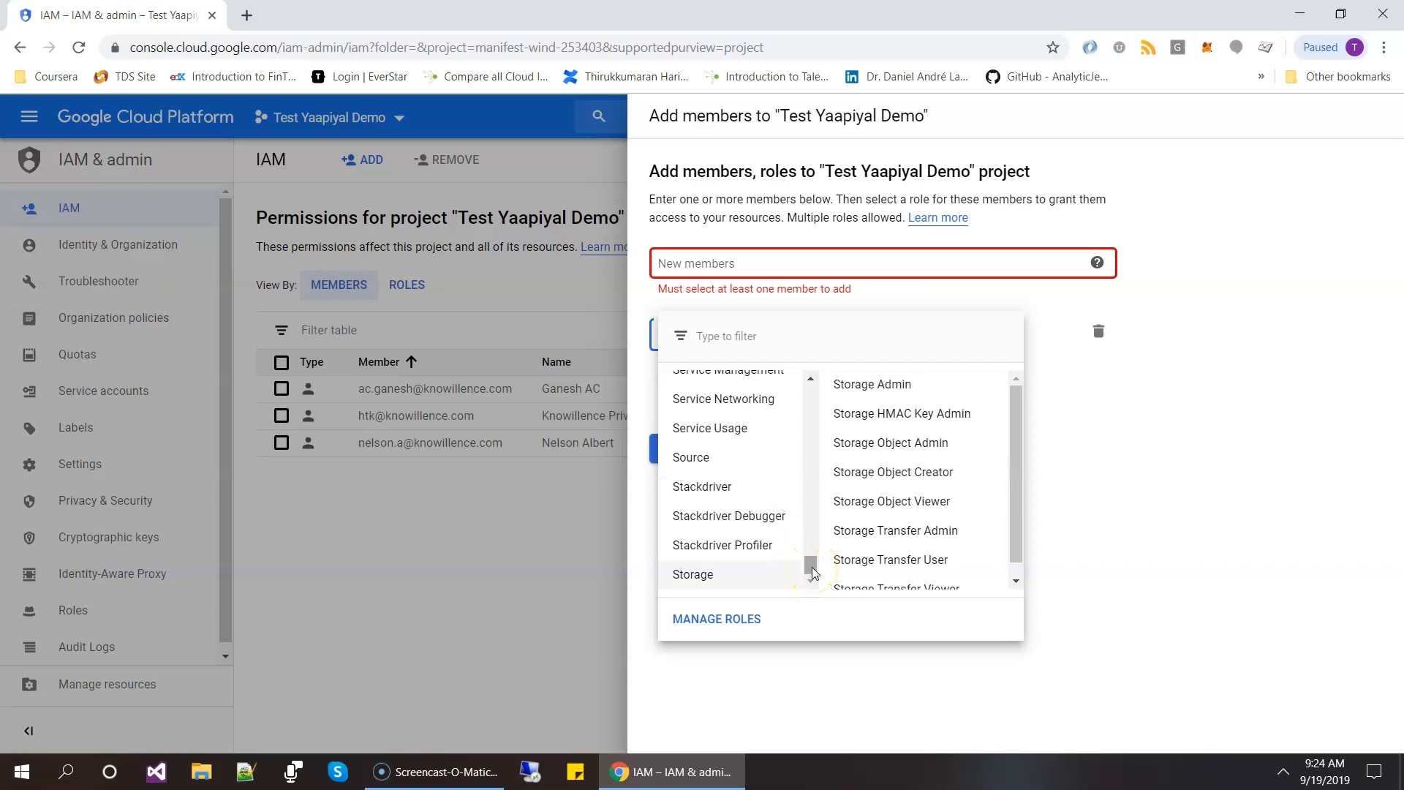
mouse_move(790, 520)
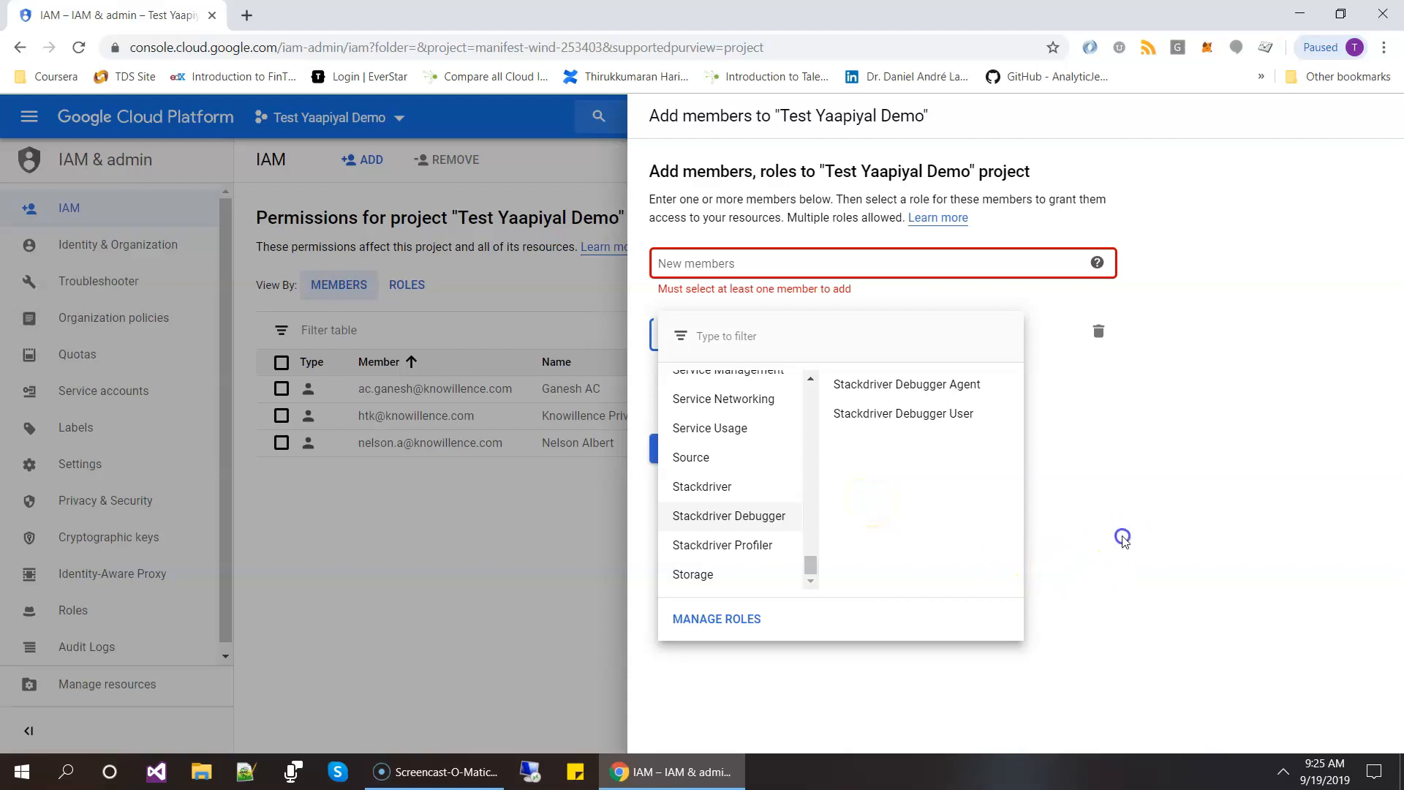
Step: Close the role list and discard the new member entry form without adding anyone
drag(1120, 540, 837, 517)
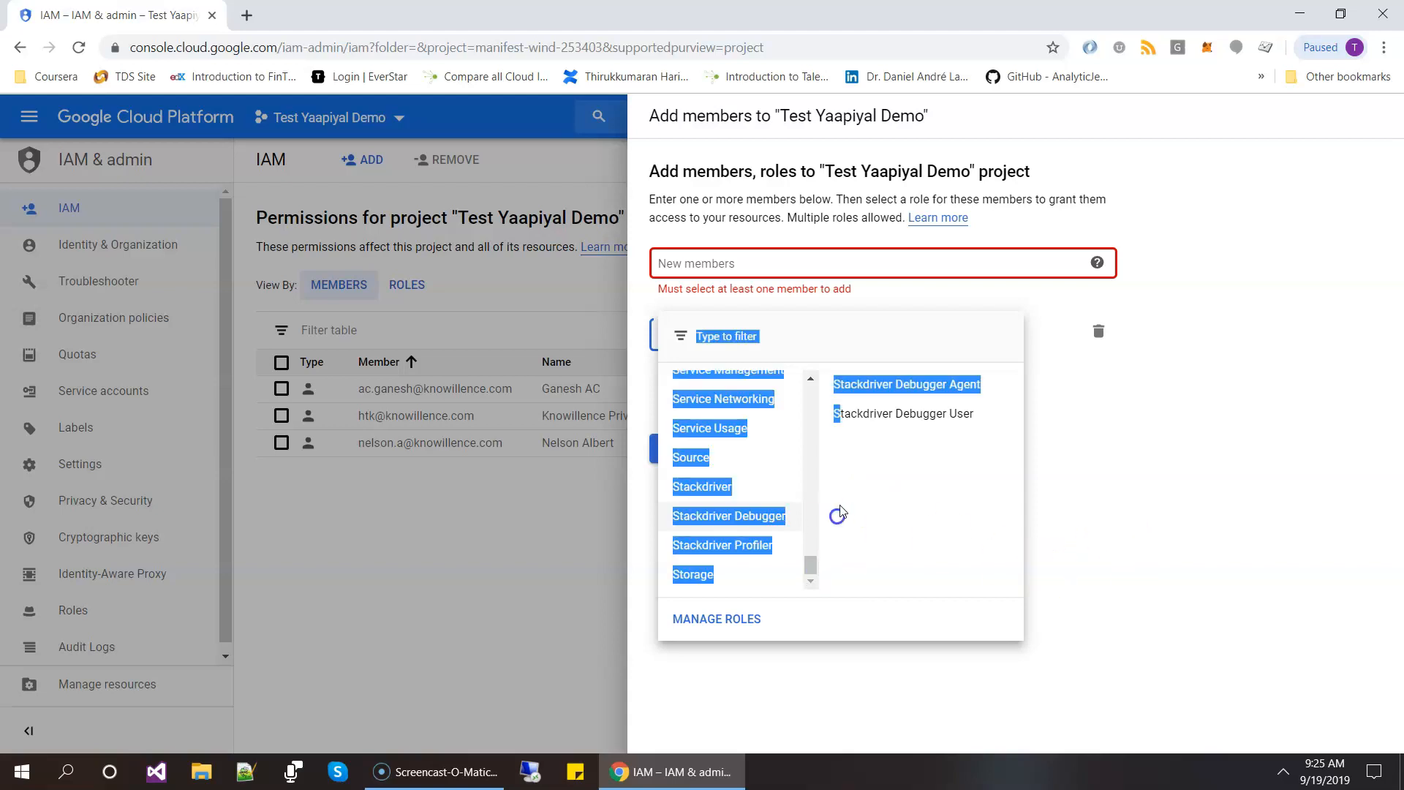
click(898, 559)
click(1087, 535)
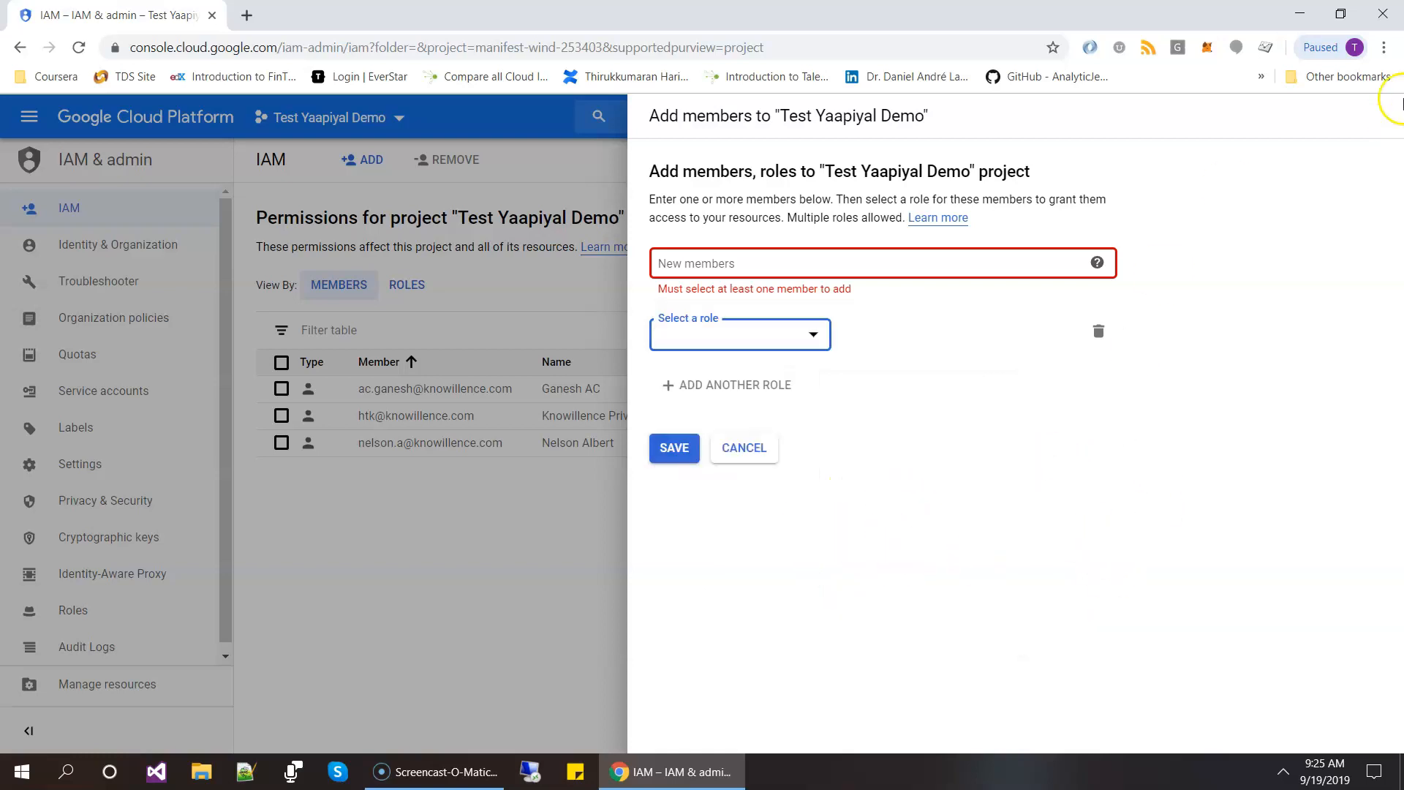
click(750, 449)
click(20, 115)
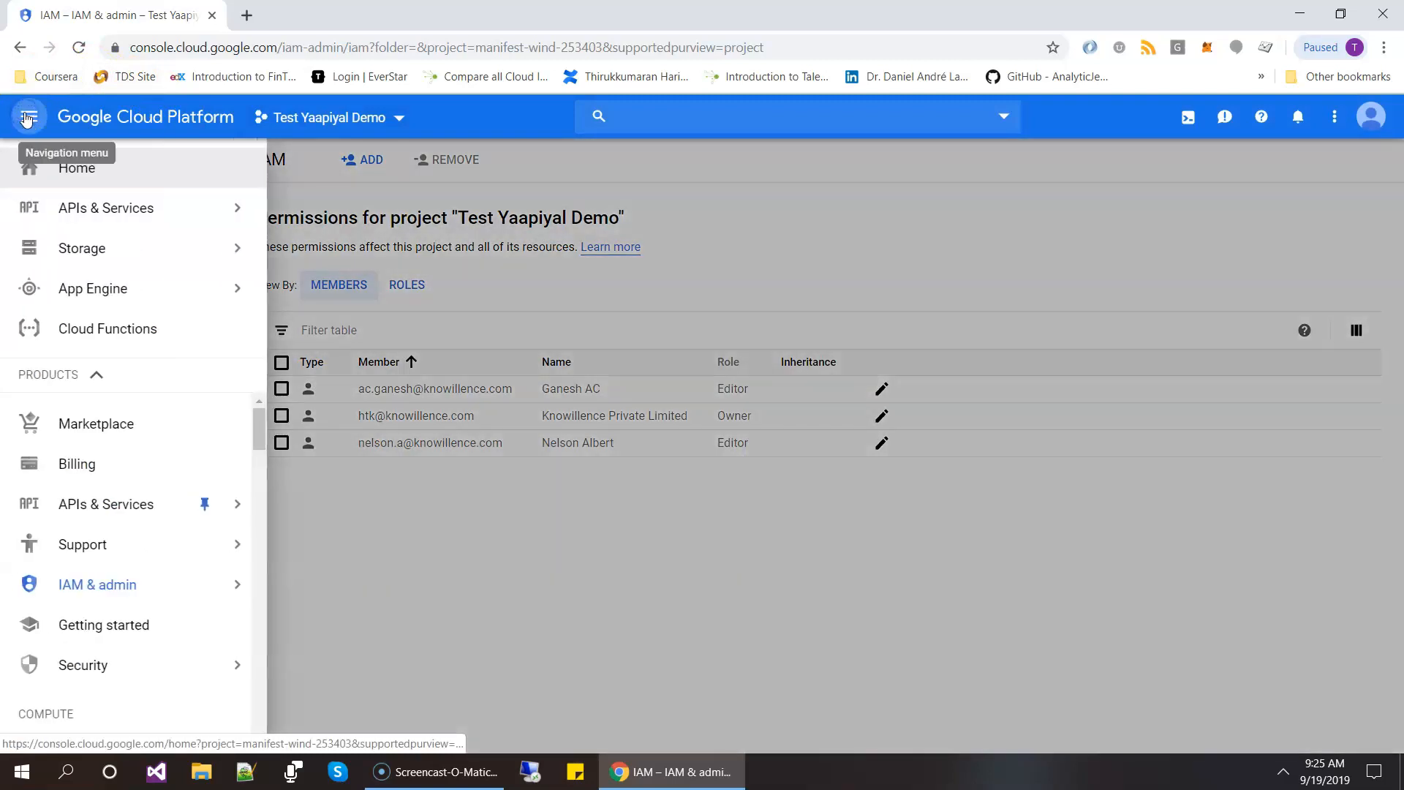
mouse_move(102, 598)
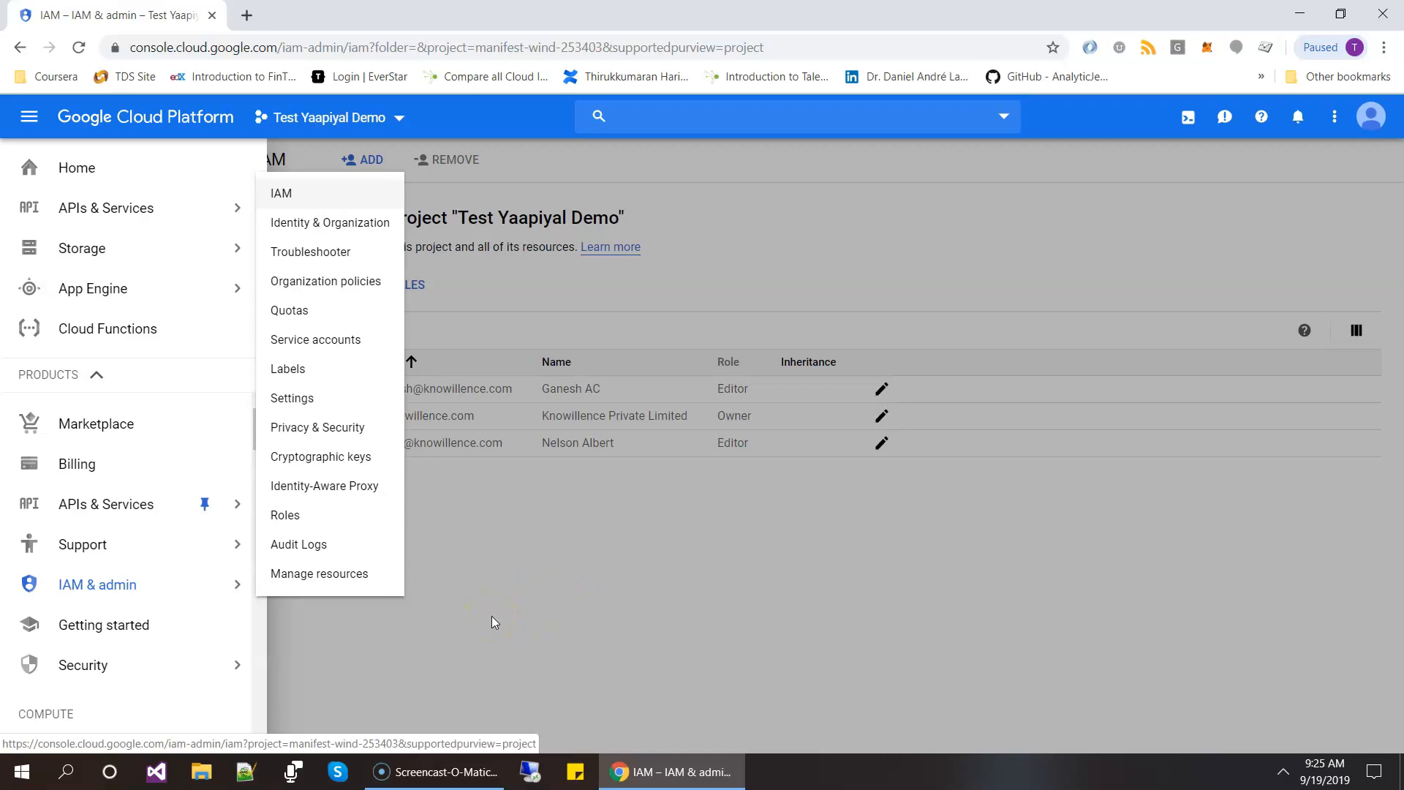
click(495, 622)
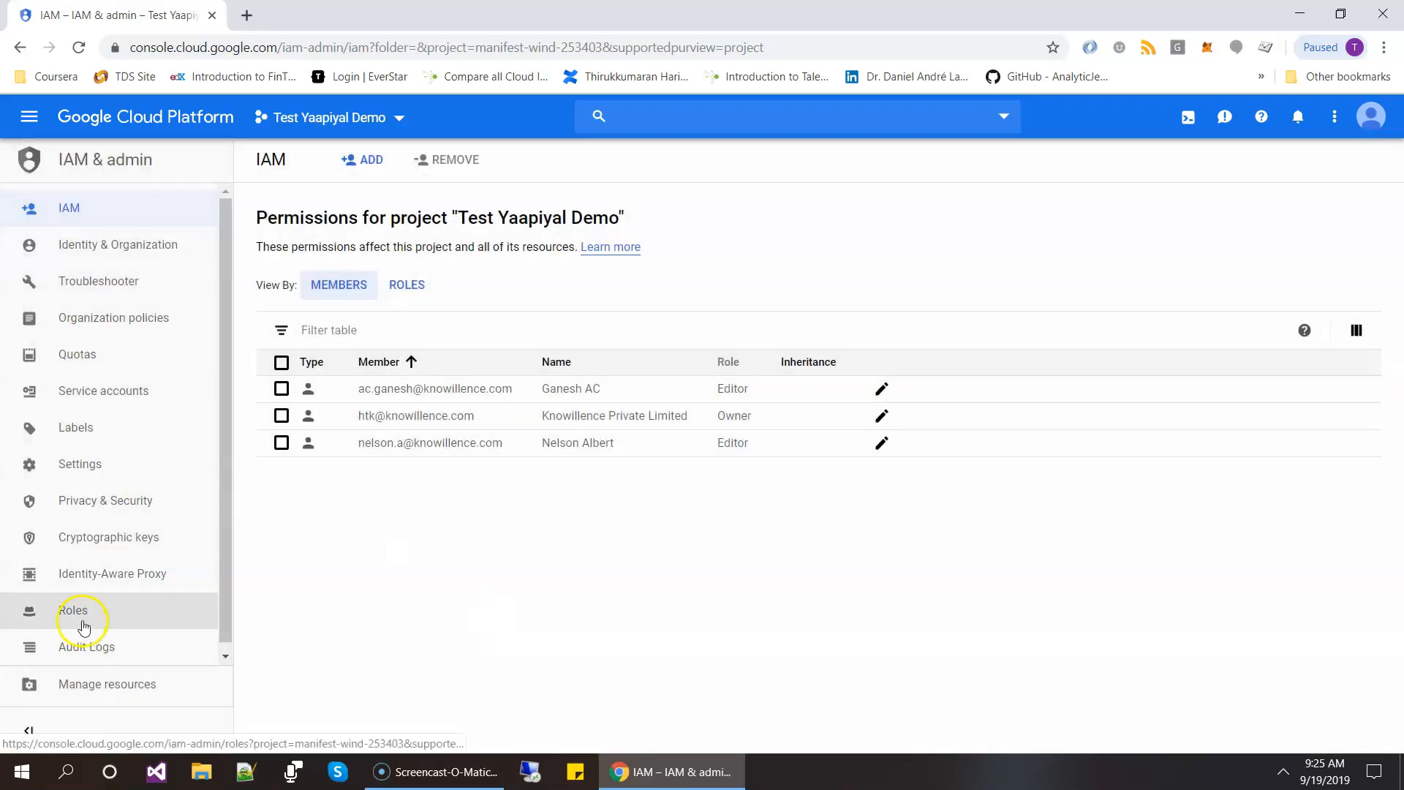
Step: Go to the Cloud Storage browser of the project and start creating a bucket
click(33, 121)
scroll(109, 523, down, 5)
scroll(116, 525, down, 1)
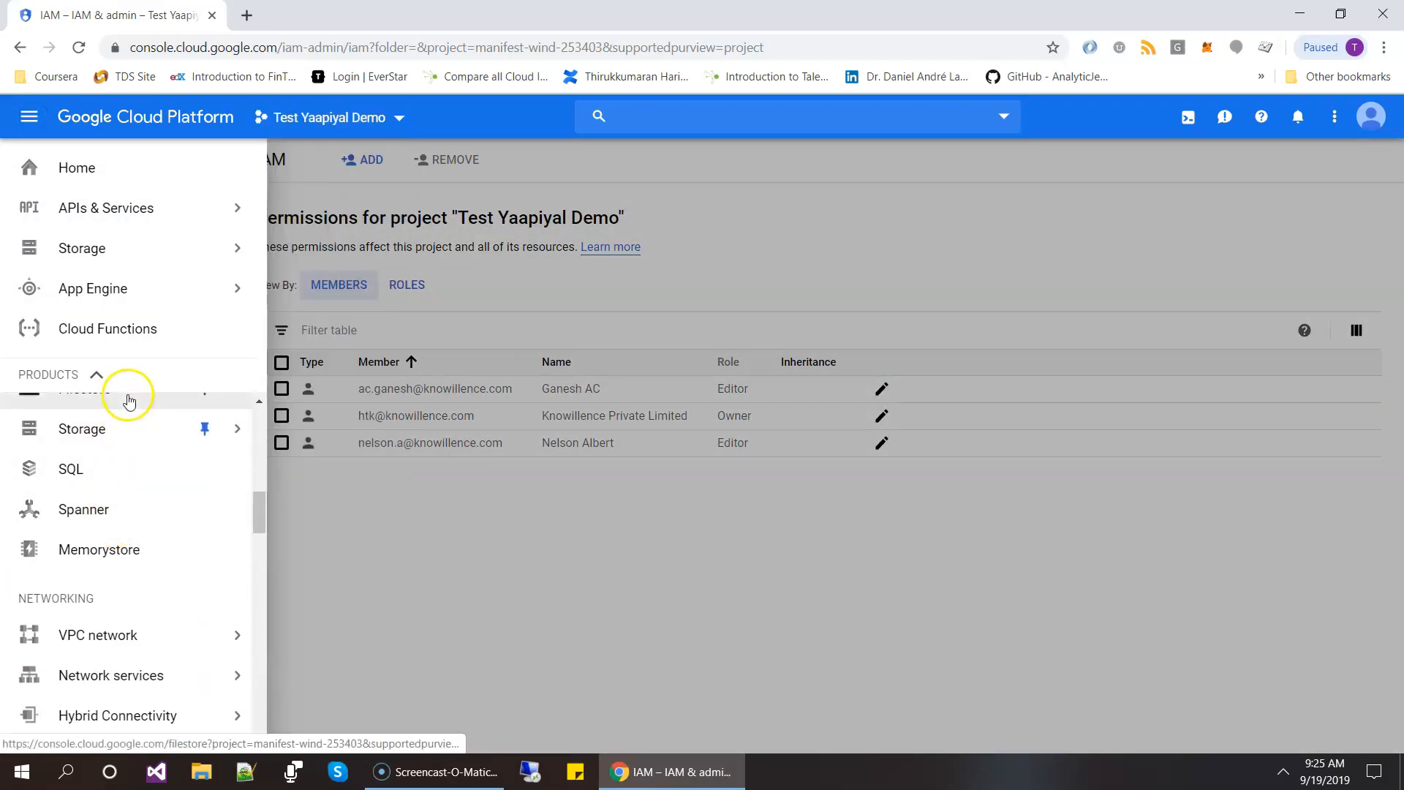
click(106, 433)
click(297, 444)
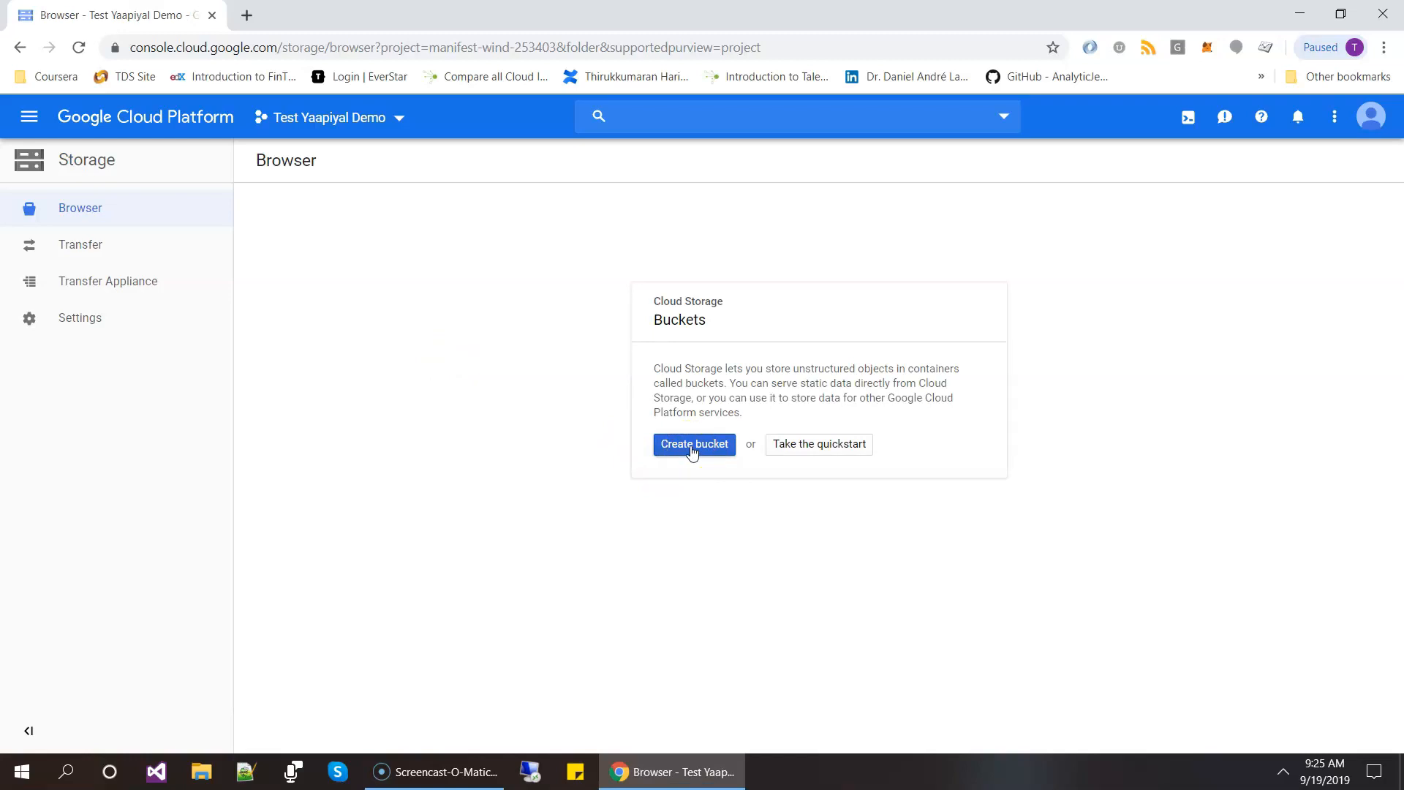
click(709, 446)
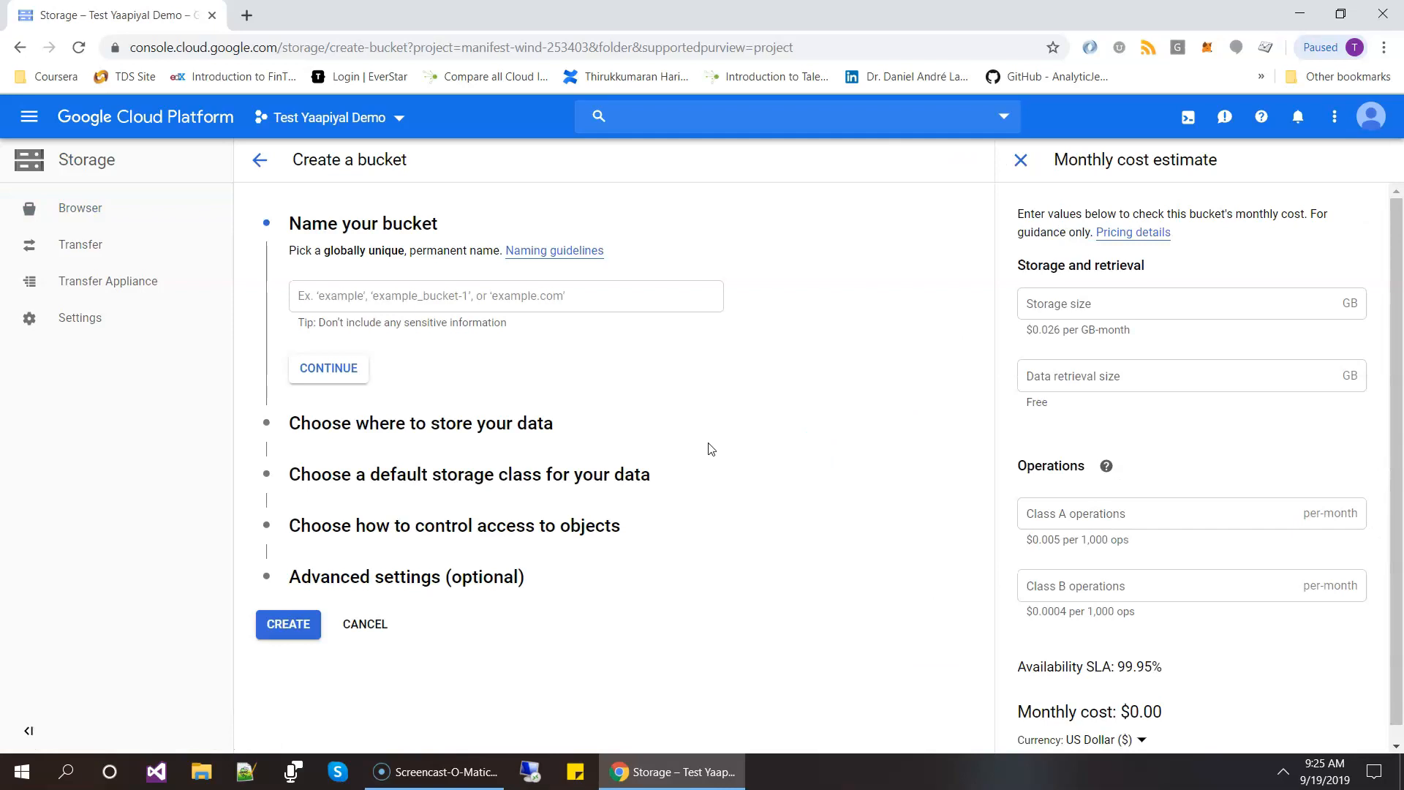
Step: Name the new bucket testyaapiyaldemo and continue to the data location settings
click(505, 314)
click(789, 262)
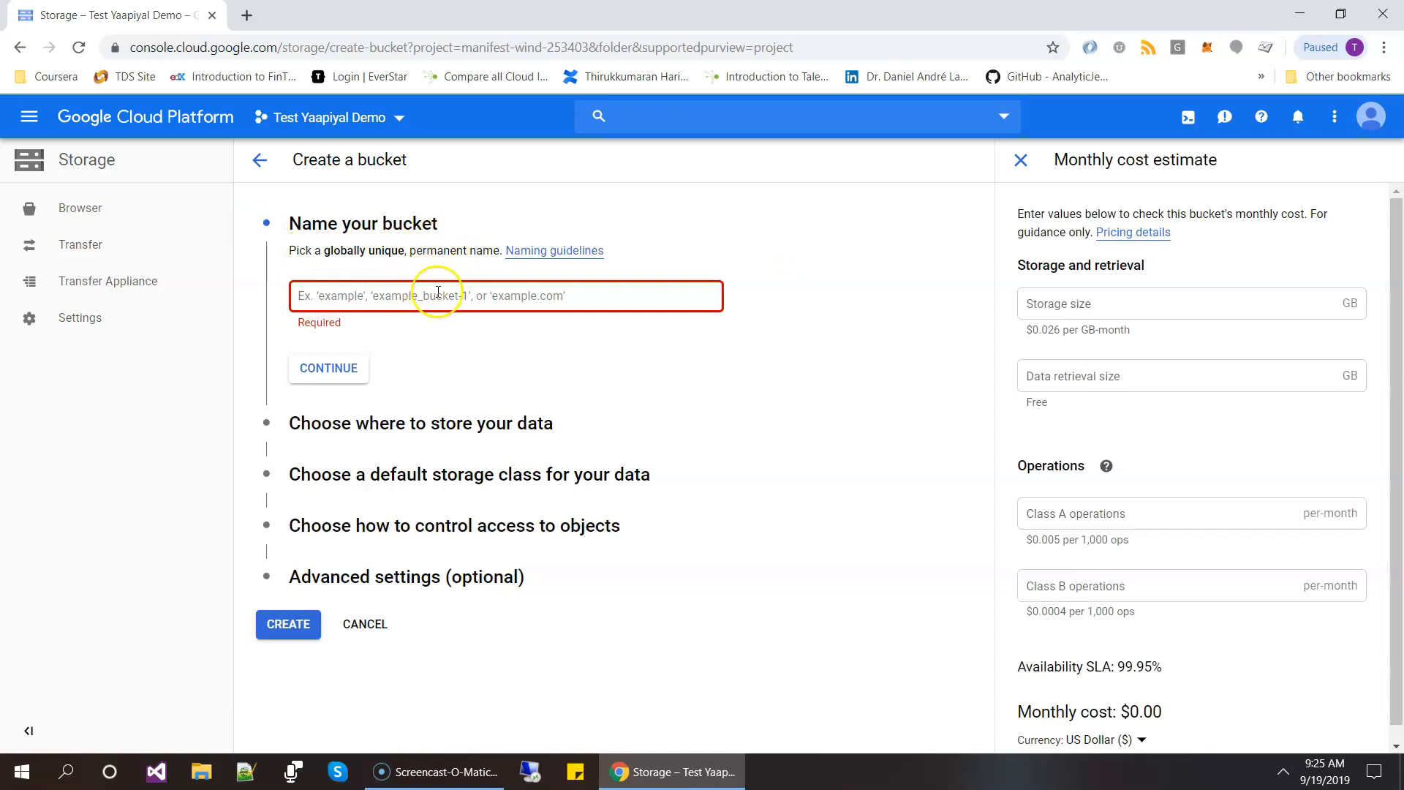
click(439, 296)
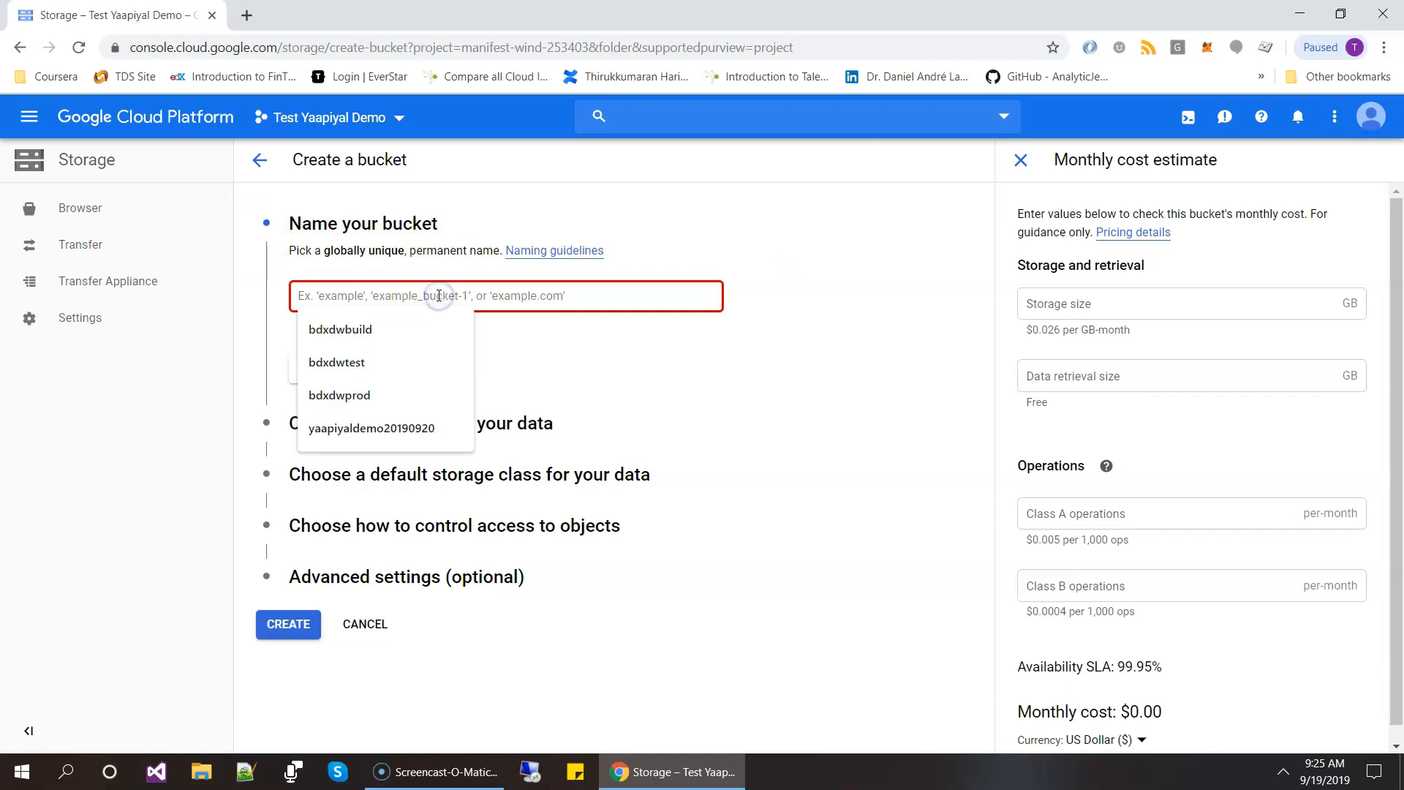
text(testyaapiyaldemo)
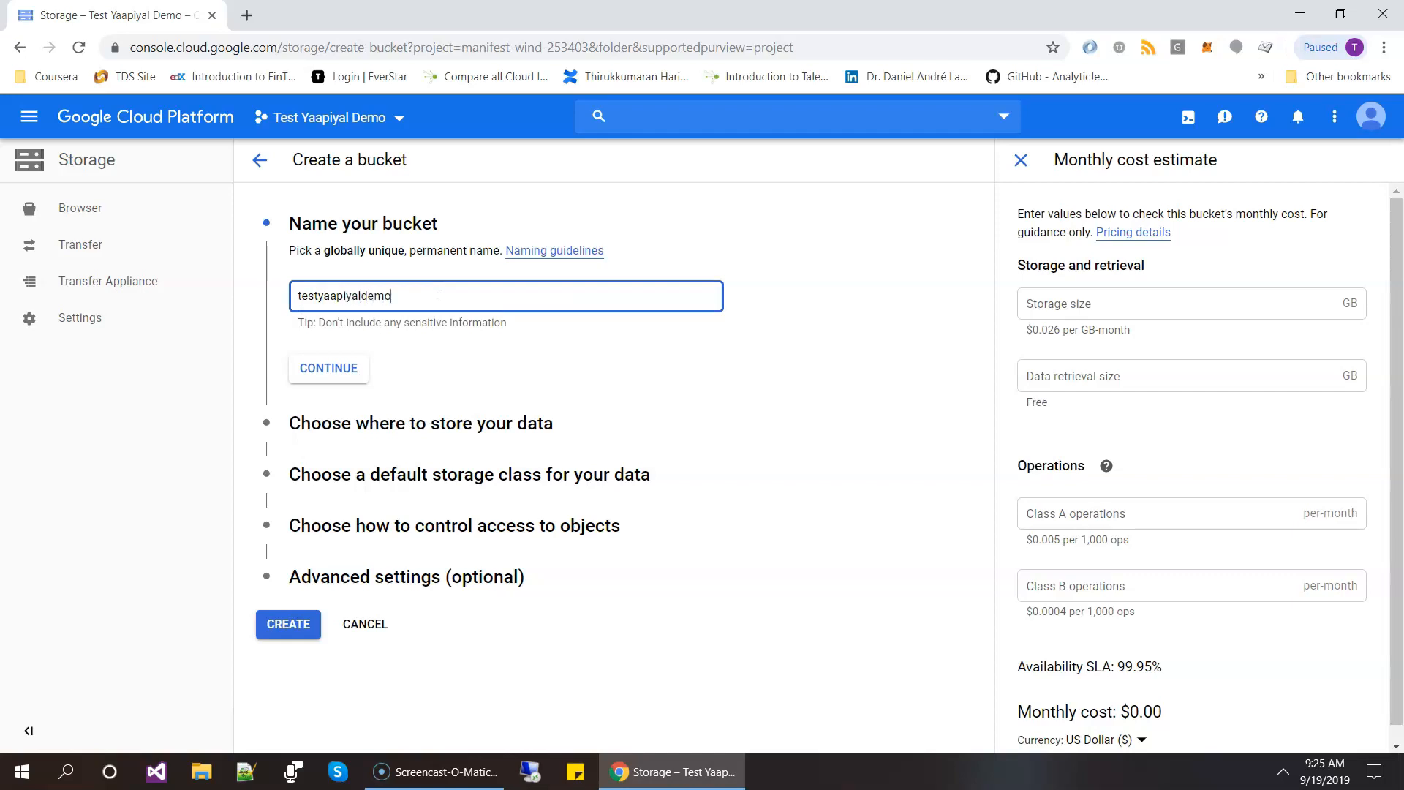
key(Tab)
click(339, 374)
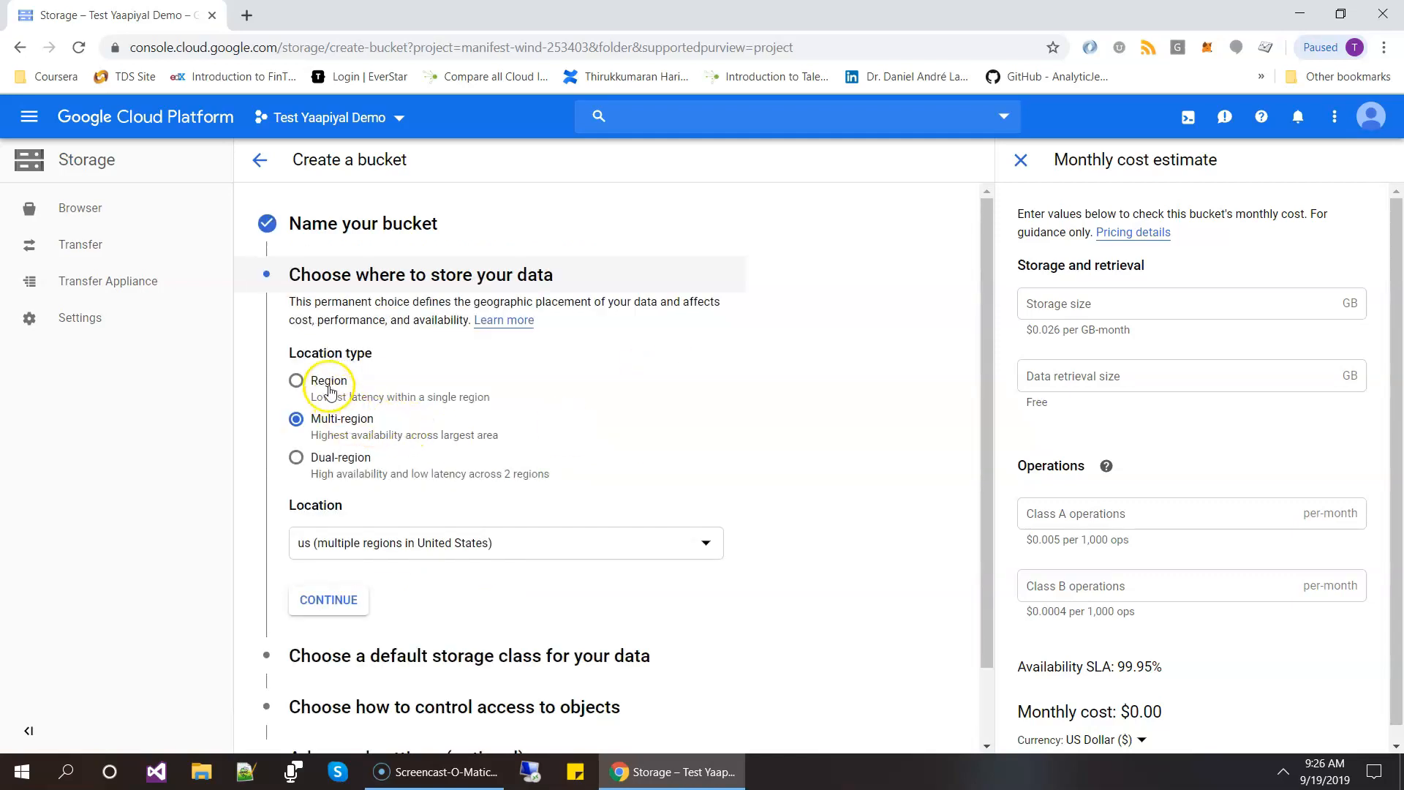
Step: Set the bucket's location type to Region with the location asia-south1 (Mumbai) and continue to the storage class settings
click(330, 387)
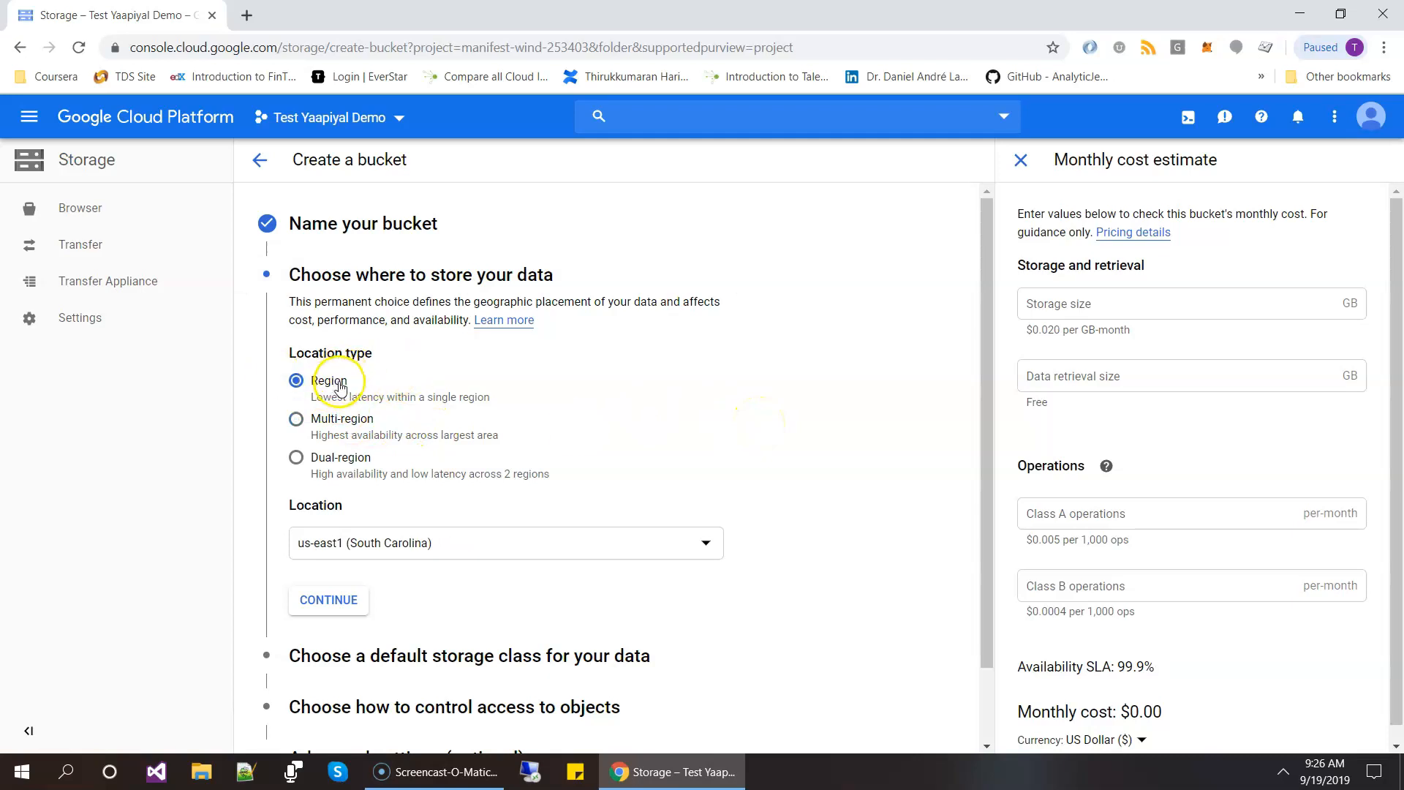
scroll(431, 487, down, 2)
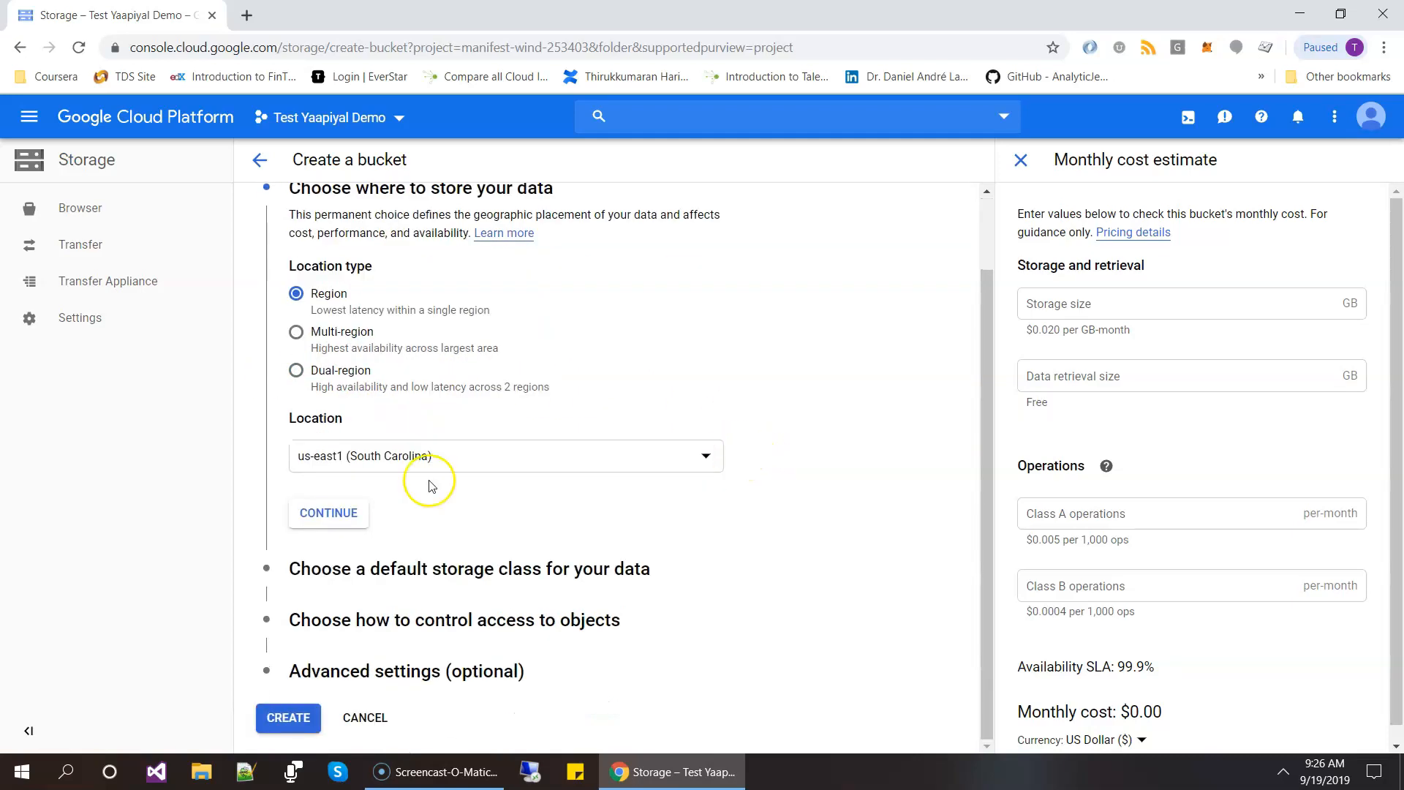
click(408, 462)
scroll(468, 508, down, 5)
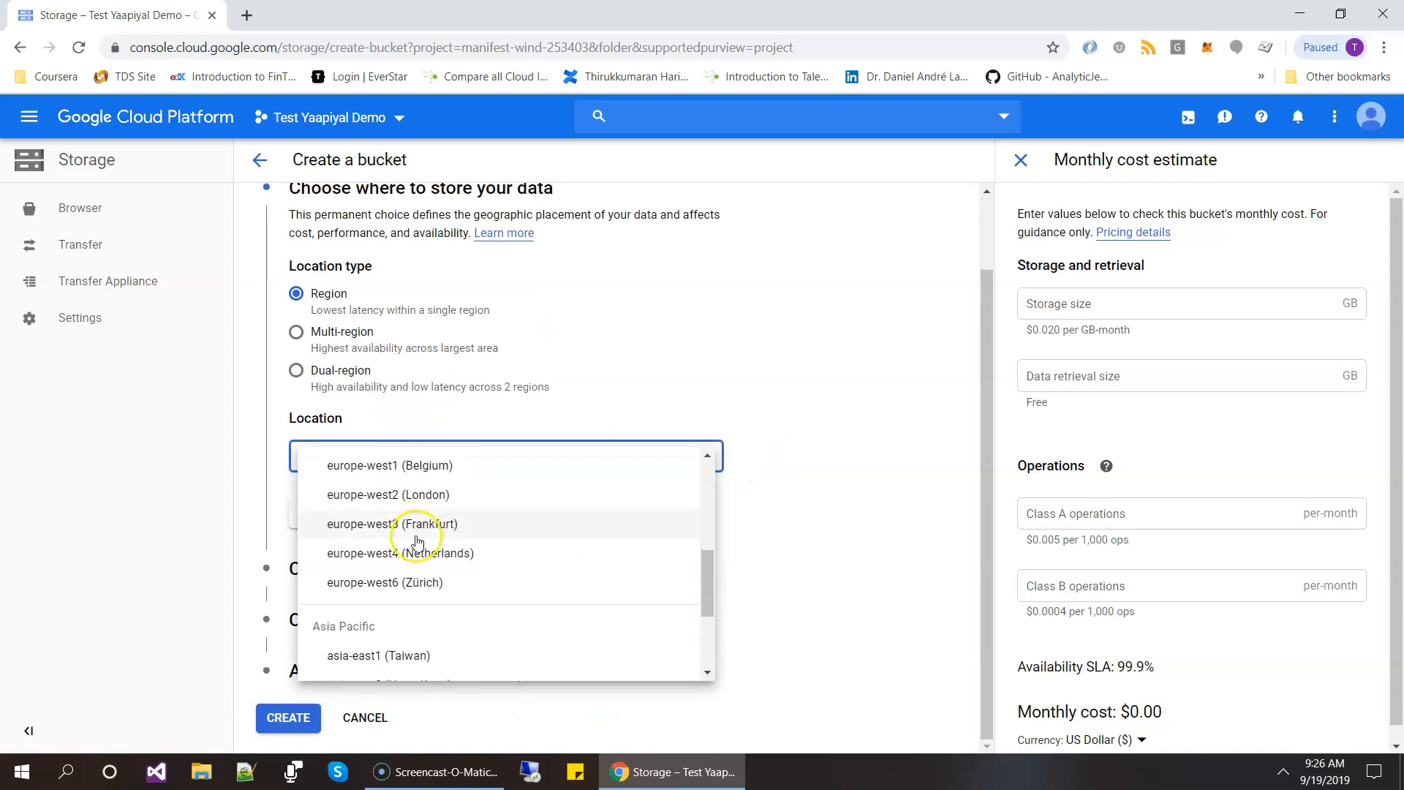
scroll(416, 541, down, 3)
click(383, 596)
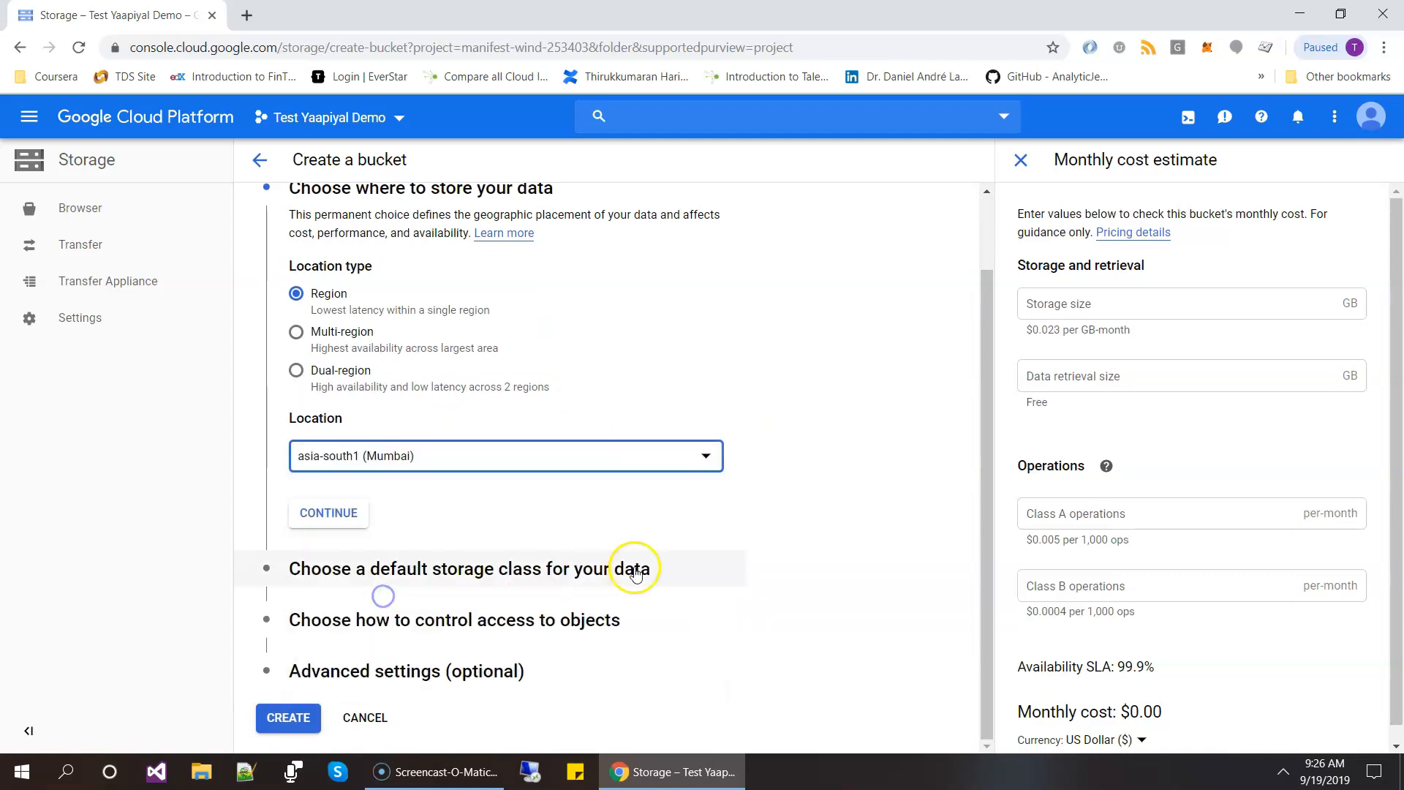
click(328, 514)
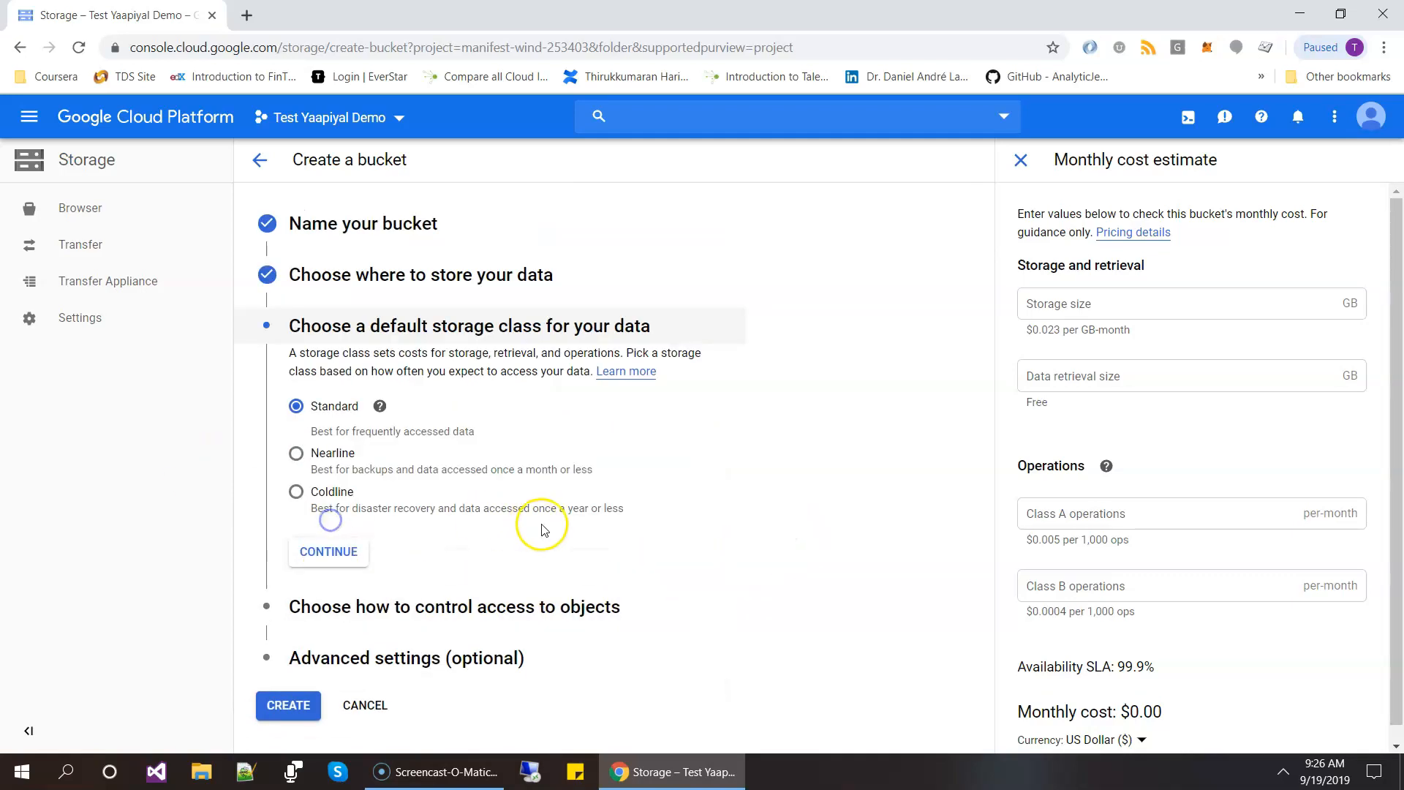
Step: Keep the Standard storage class and set permissions uniformly at bucket-level (Bucket Policy Only)
mouse_move(380, 418)
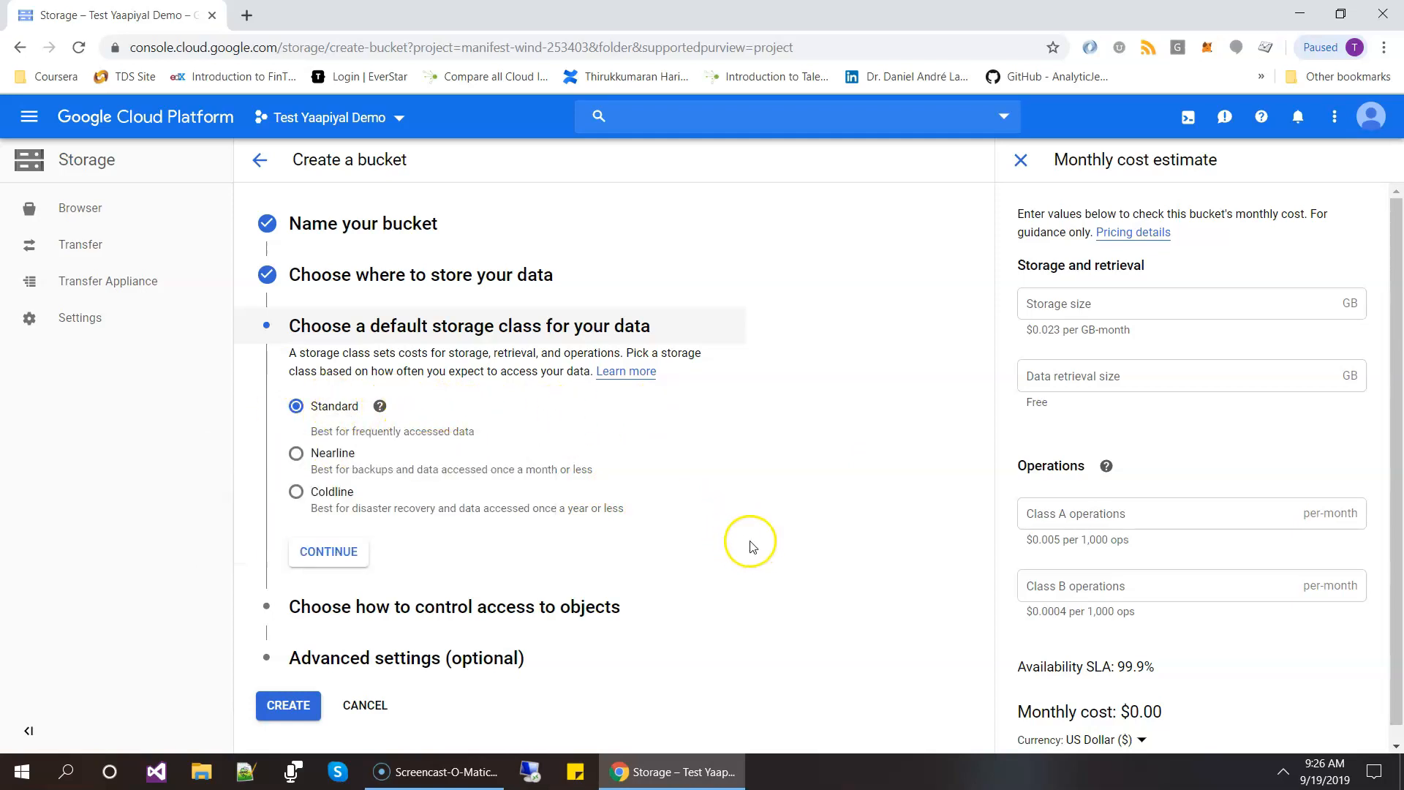
click(333, 554)
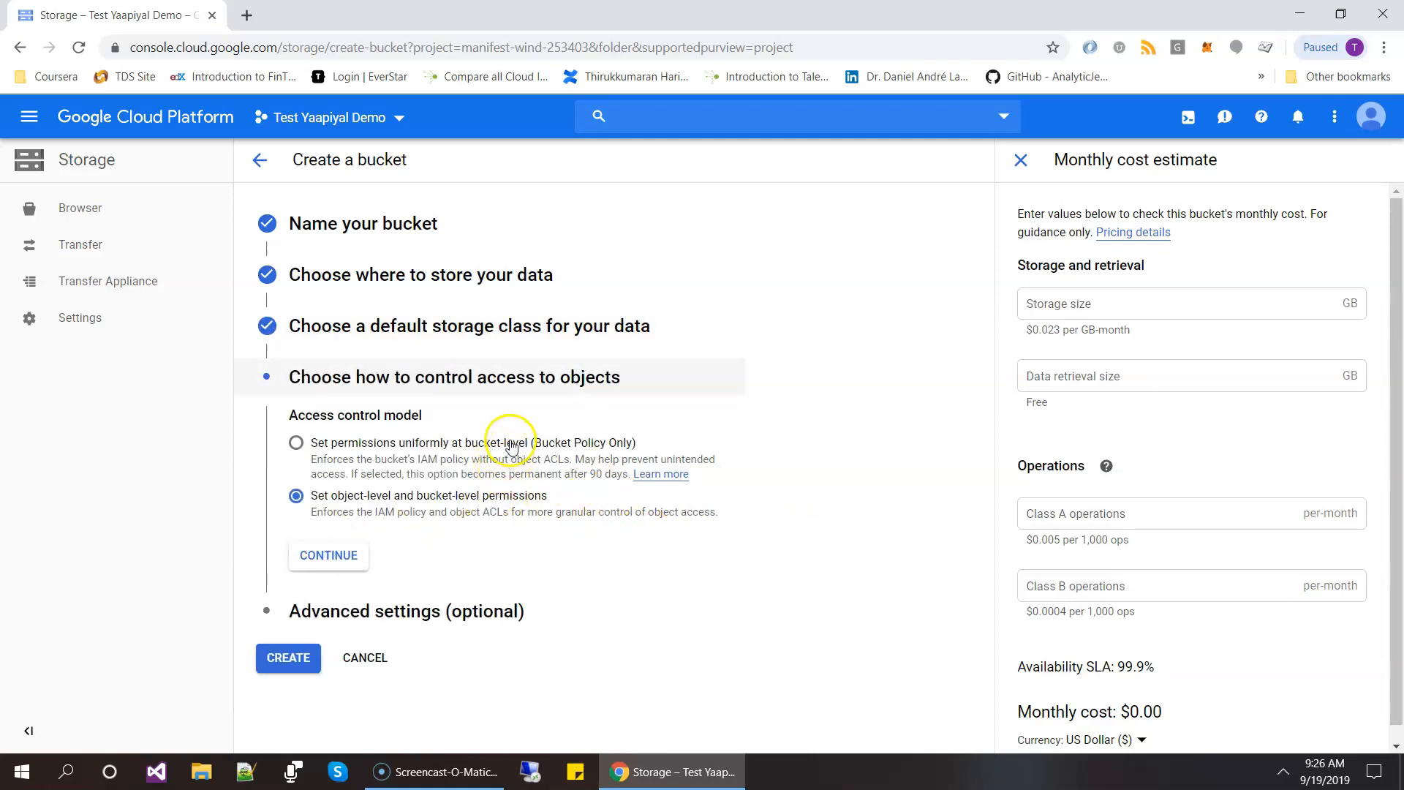
click(508, 443)
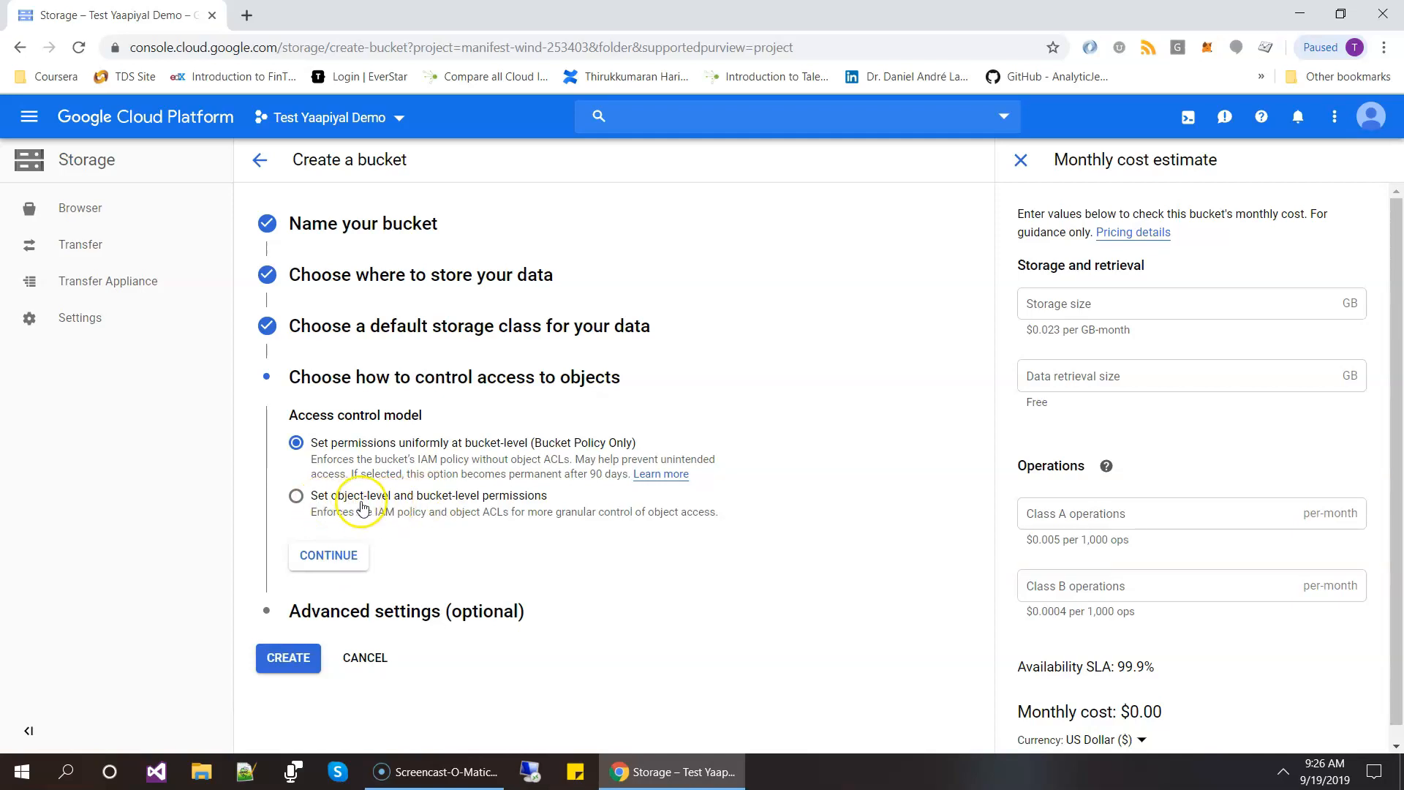
click(346, 553)
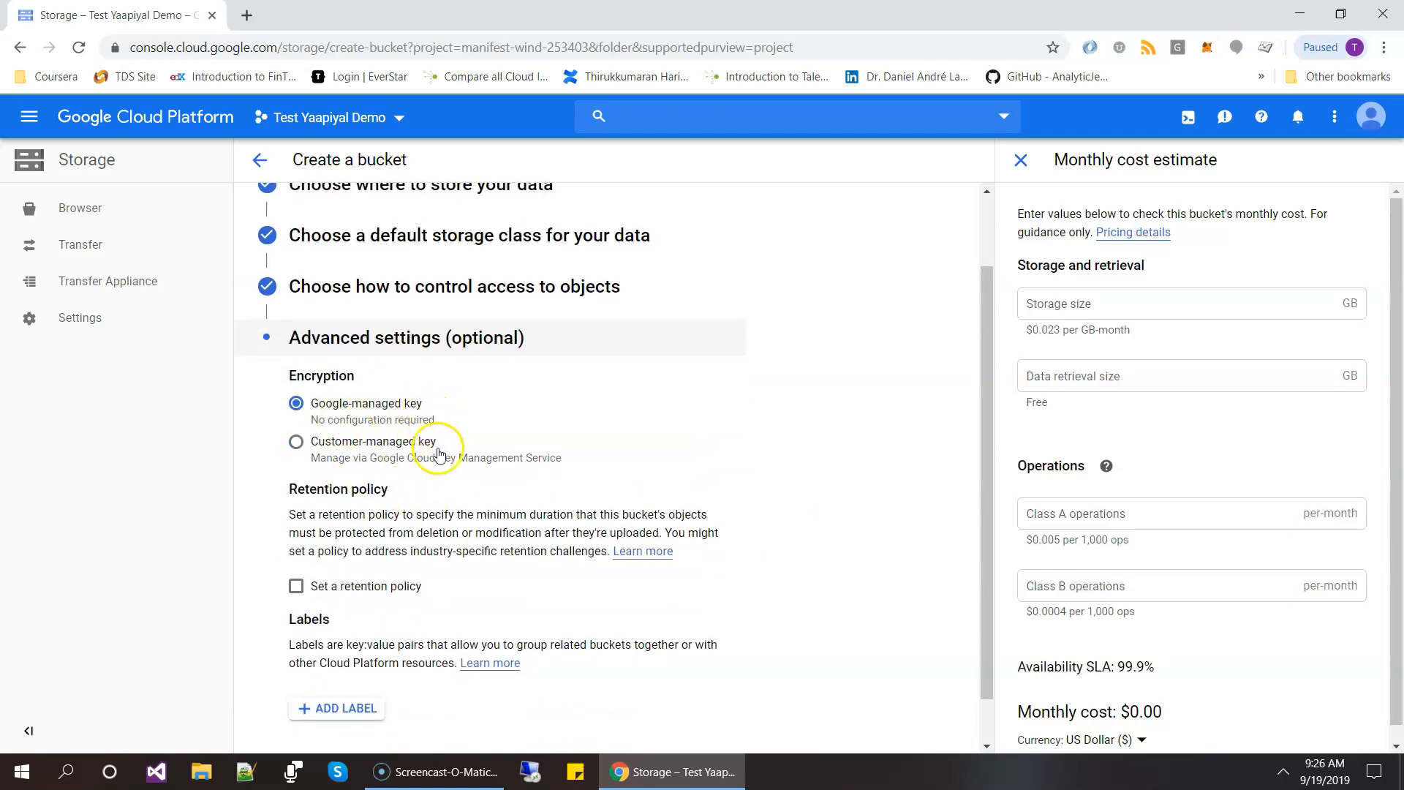
Step: Keep the Google-managed encryption key without a retention policy or labels, and create the bucket
scroll(438, 455, down, 1)
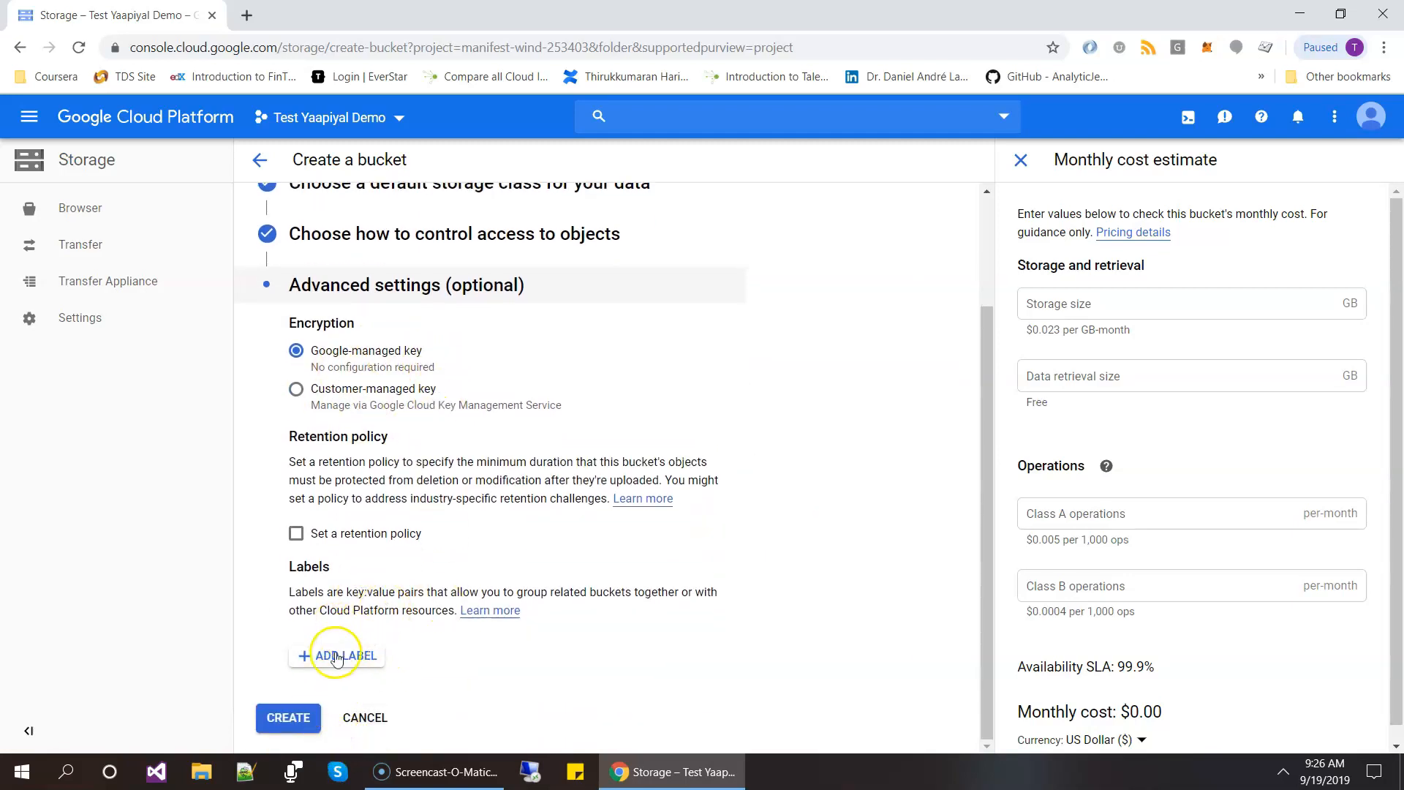
click(288, 719)
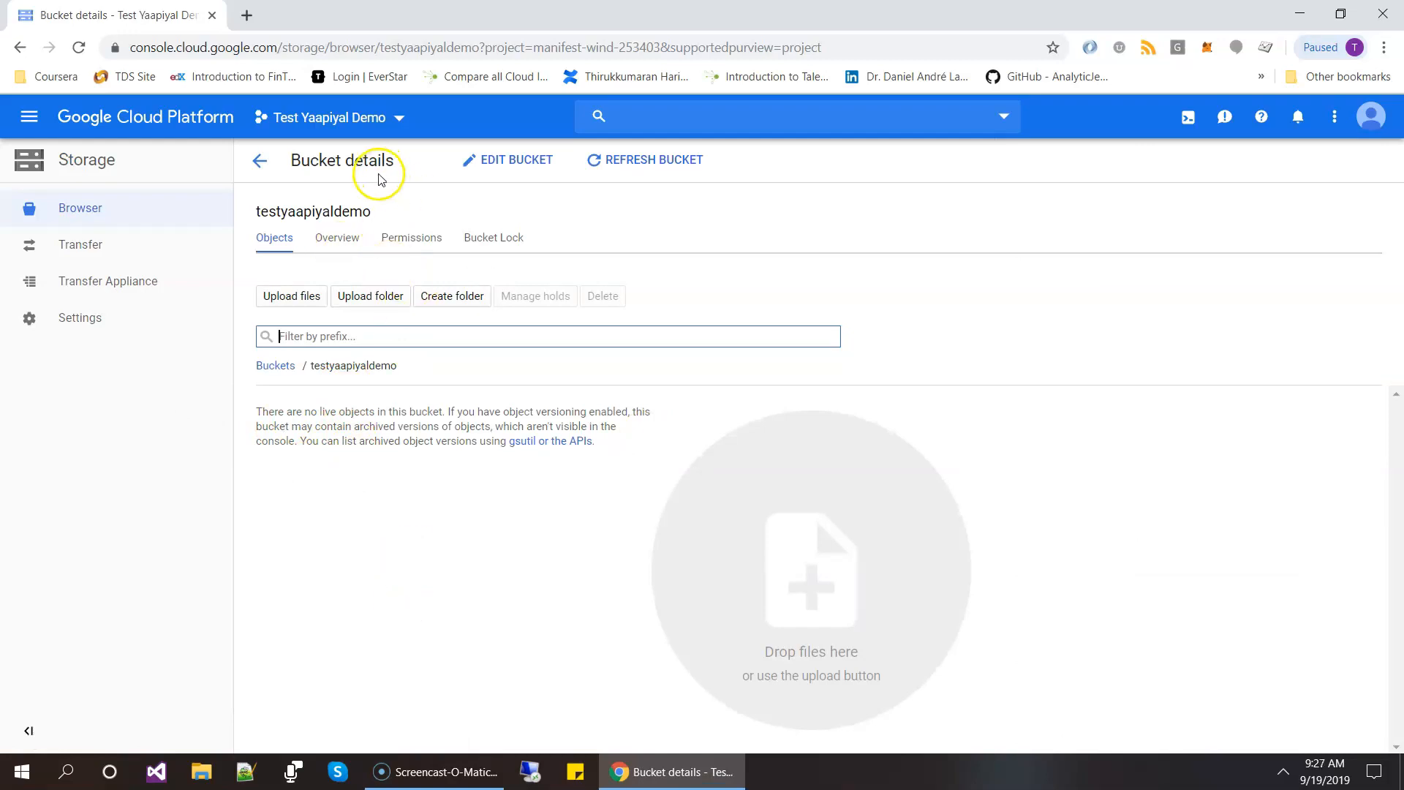
double_click(329, 212)
click(377, 479)
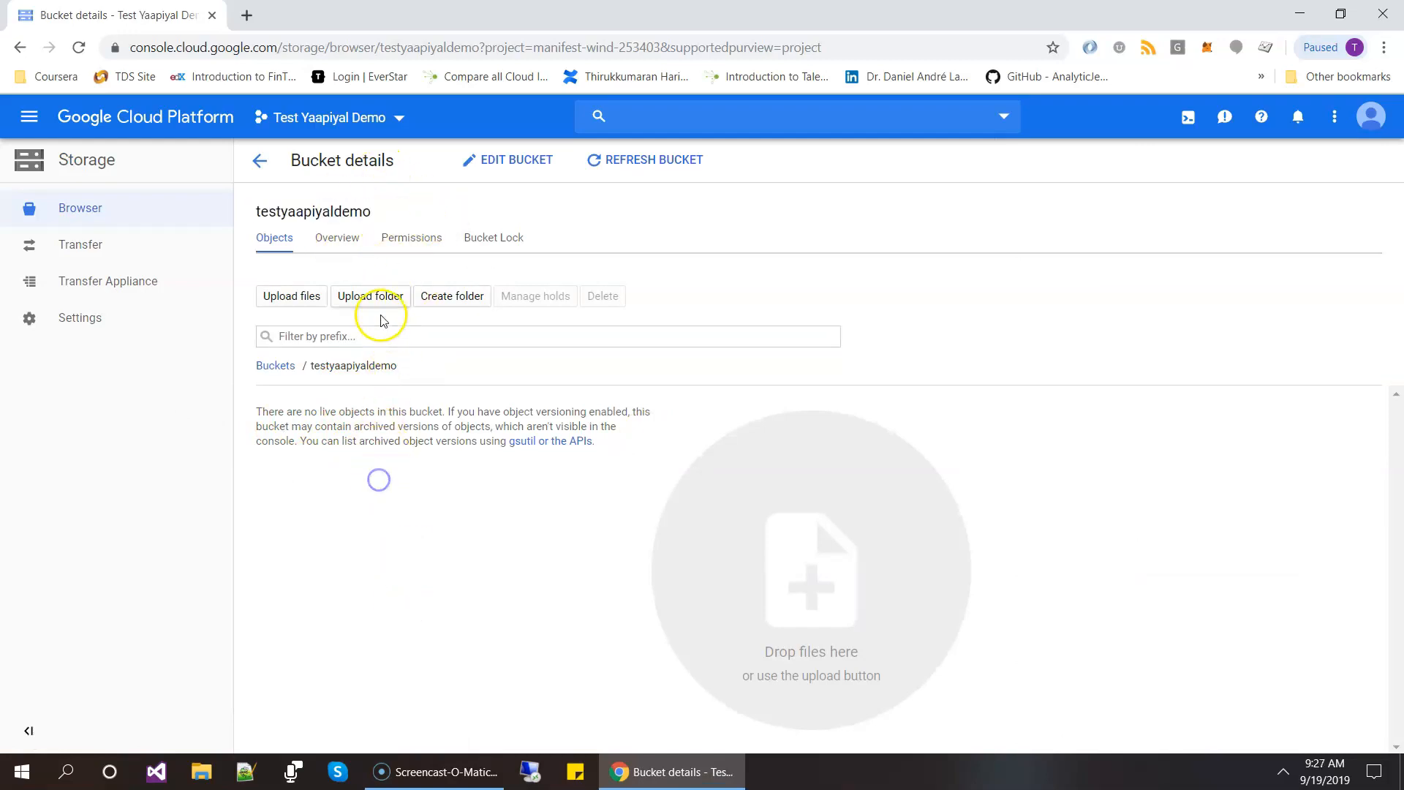
Step: Create a folder named yaapiyaluploadedfiles in the testyaapiyaldemo bucket
click(444, 297)
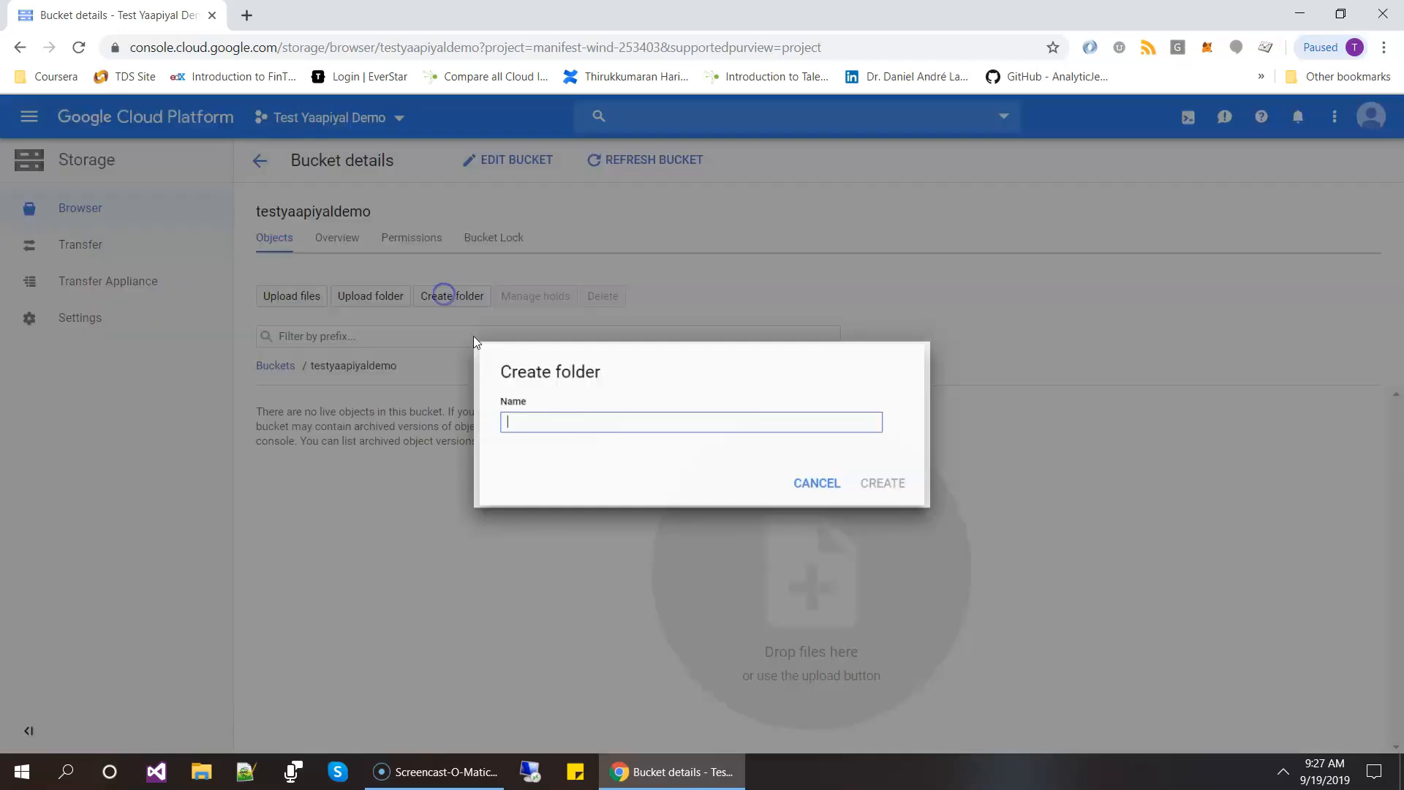
click(564, 420)
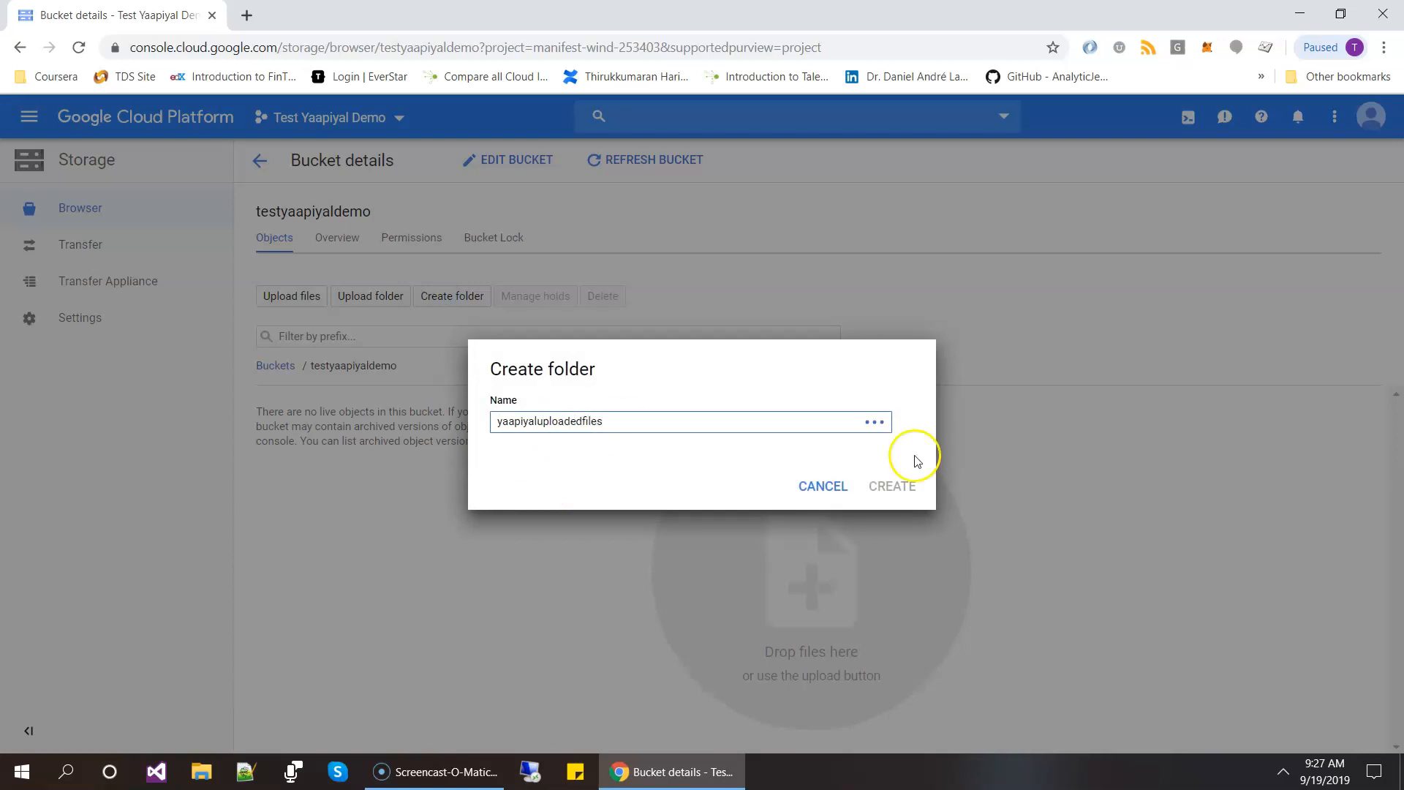
click(904, 506)
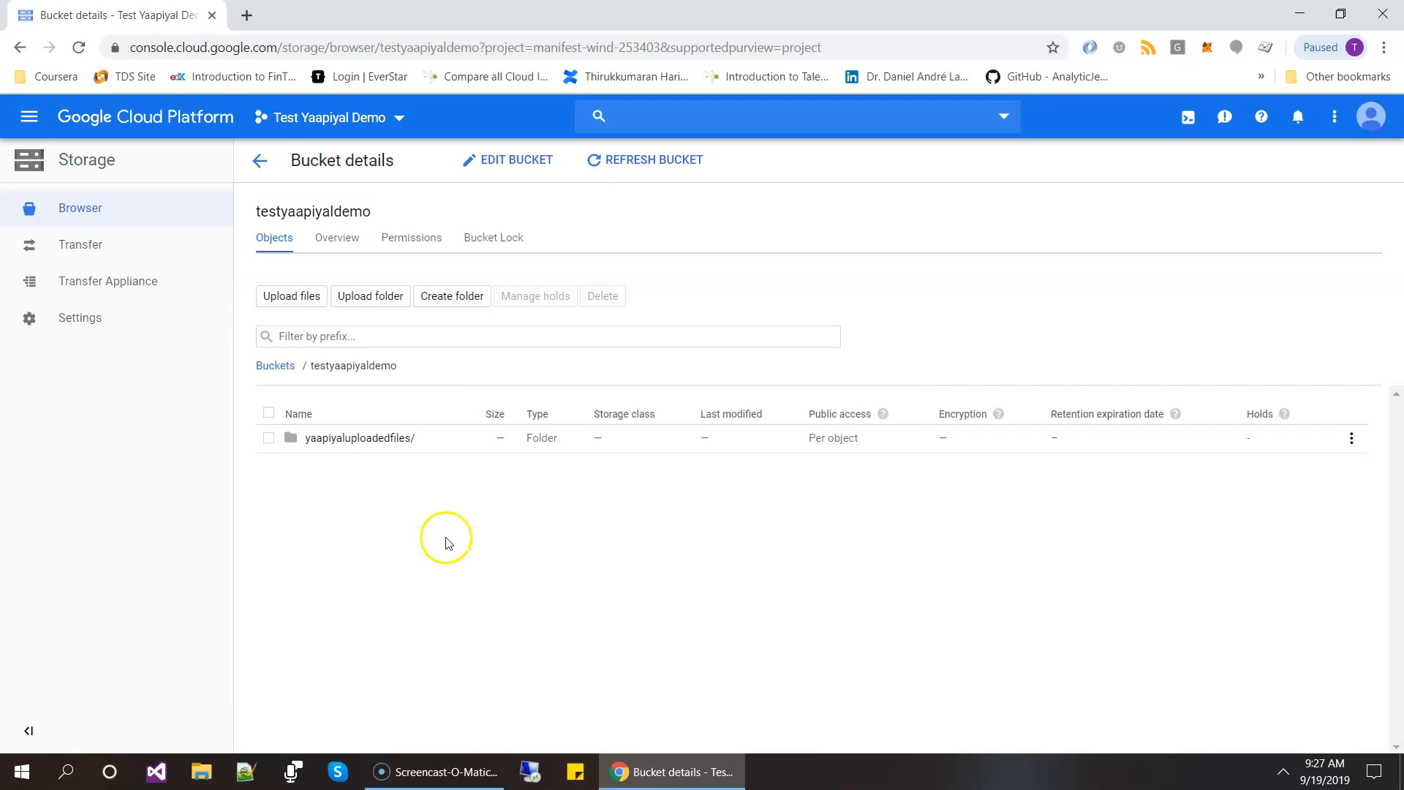
Step: Open the yaapiyaluploadedfiles folder to view its contents and return to the bucket's top level
click(351, 443)
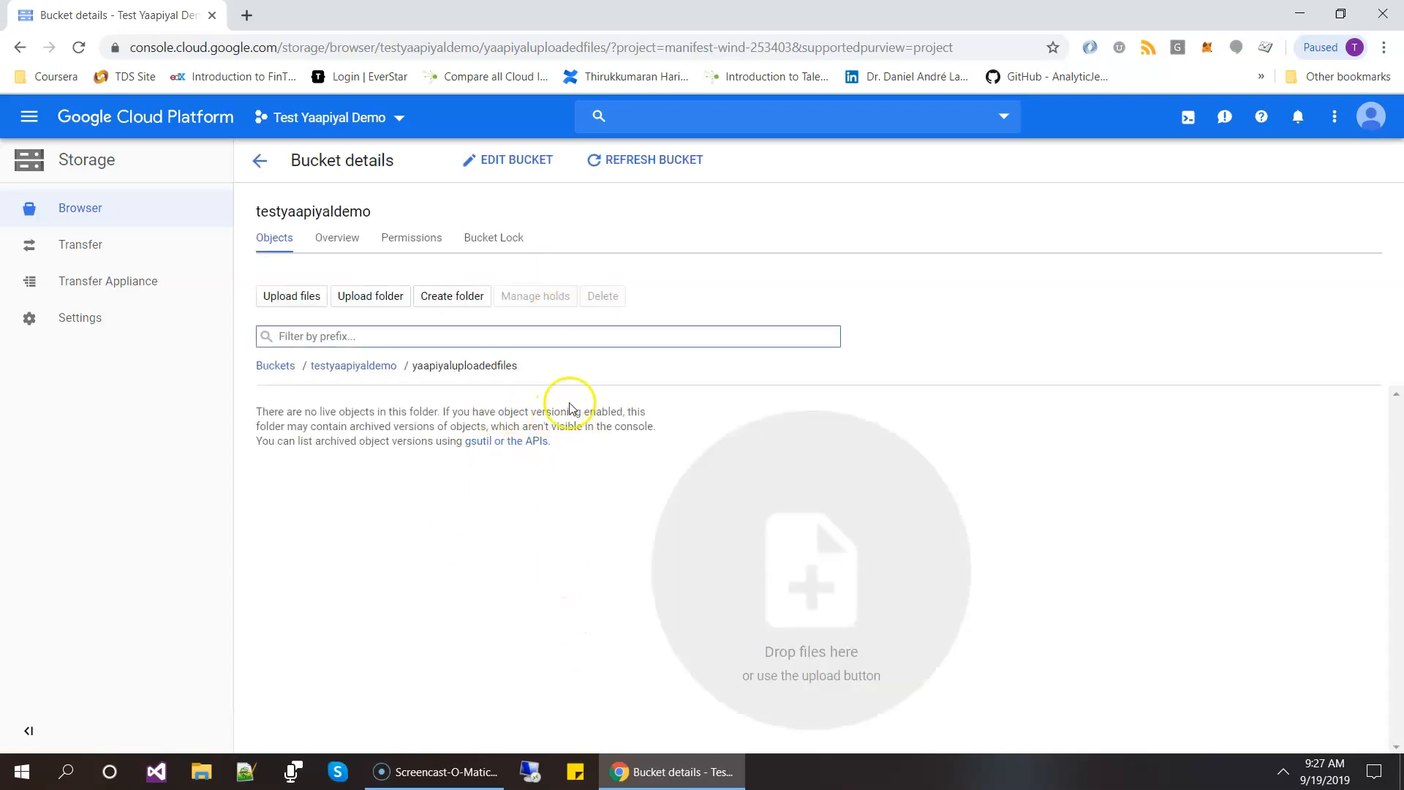
click(370, 367)
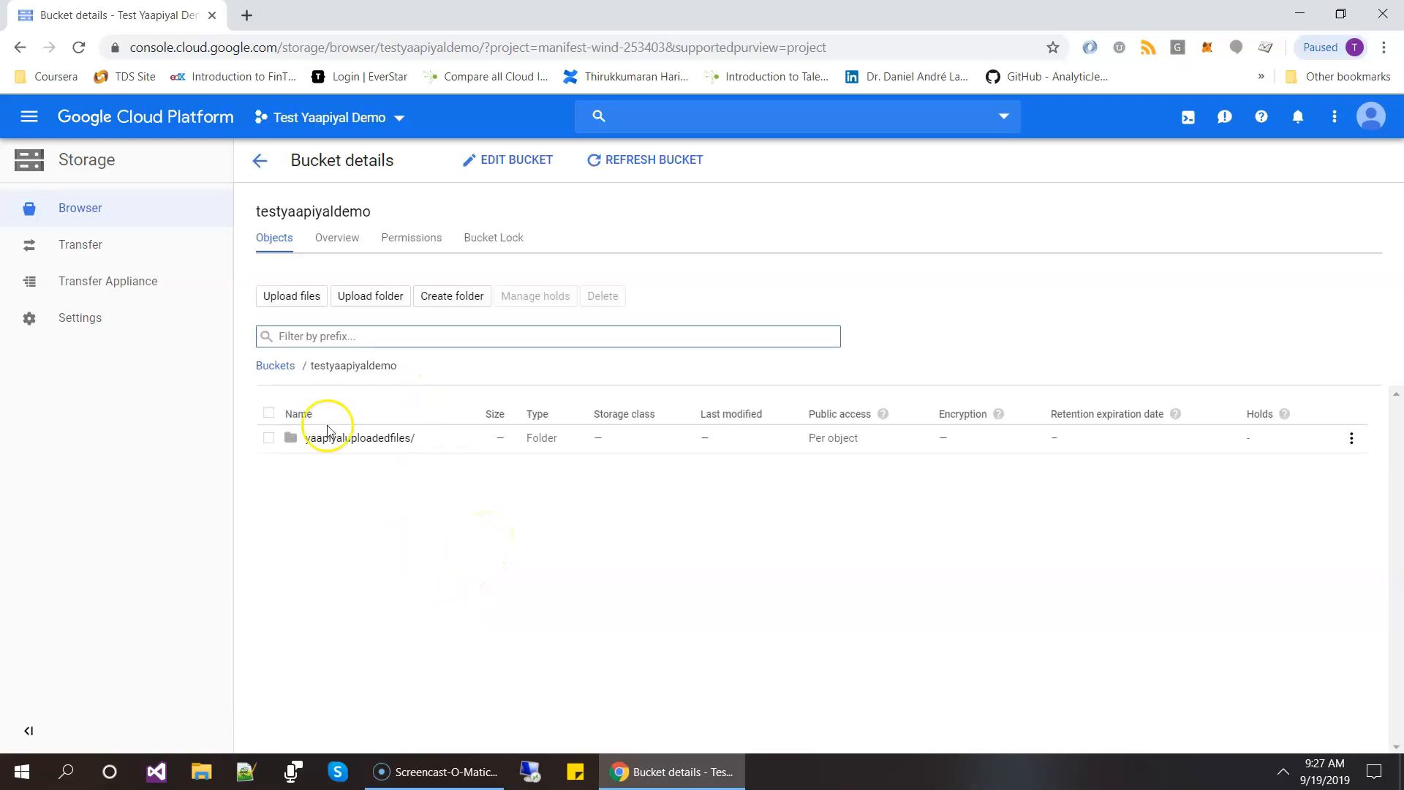
click(461, 582)
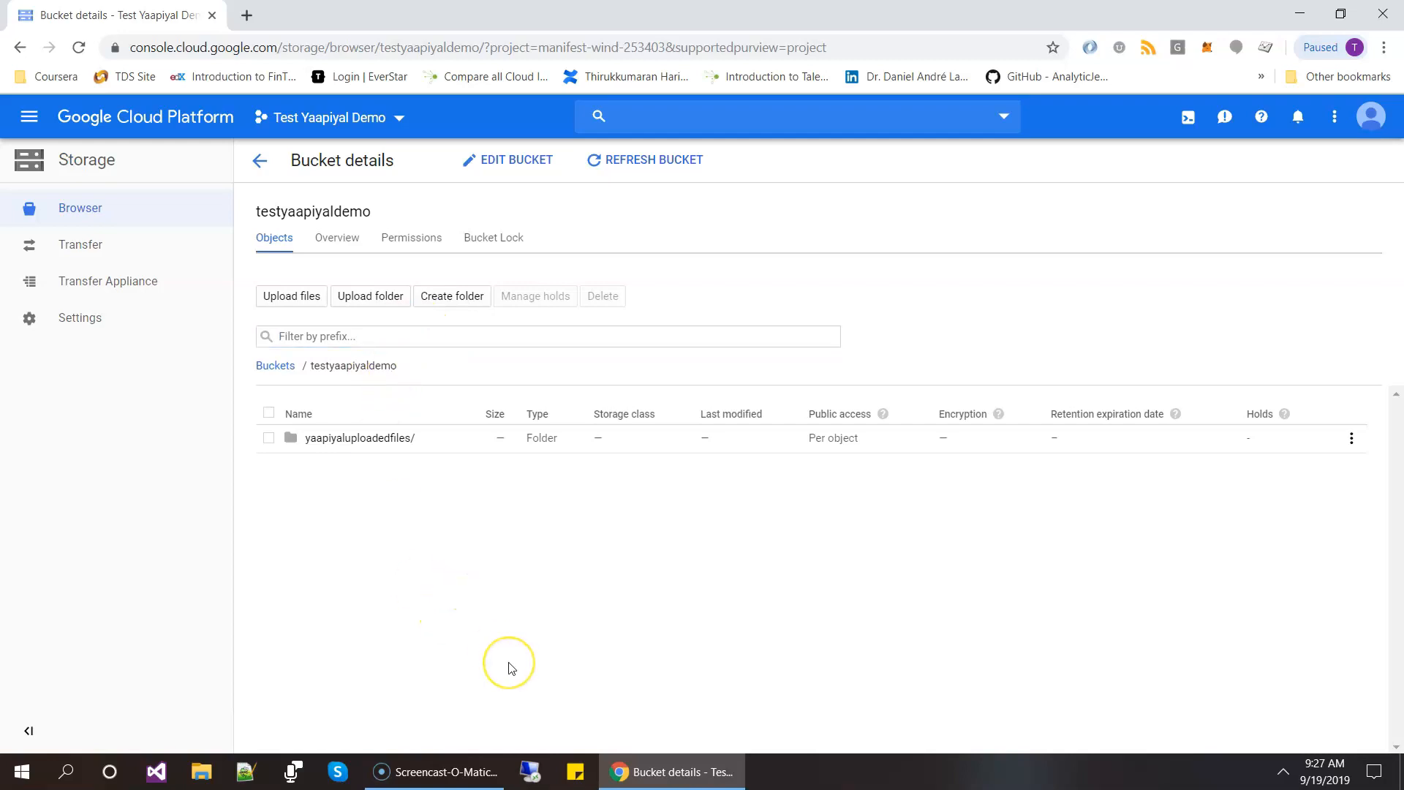